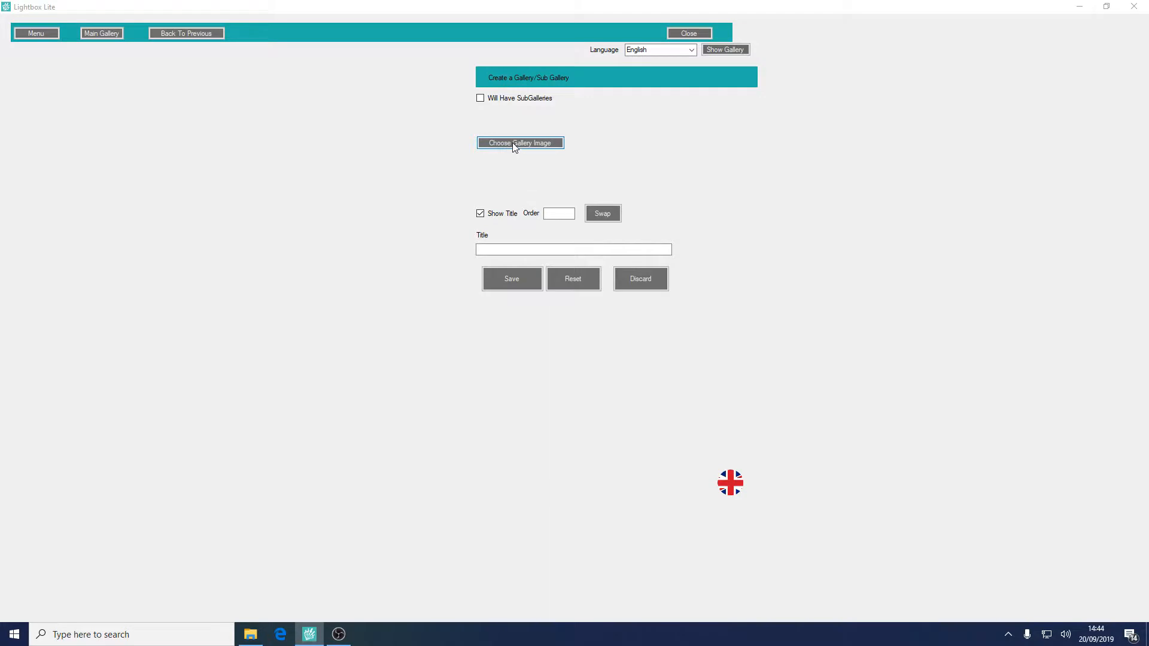
Choose the image "The Pyramids" from the Ancient Egypt folder as the new gallery's image
left_click(512, 144)
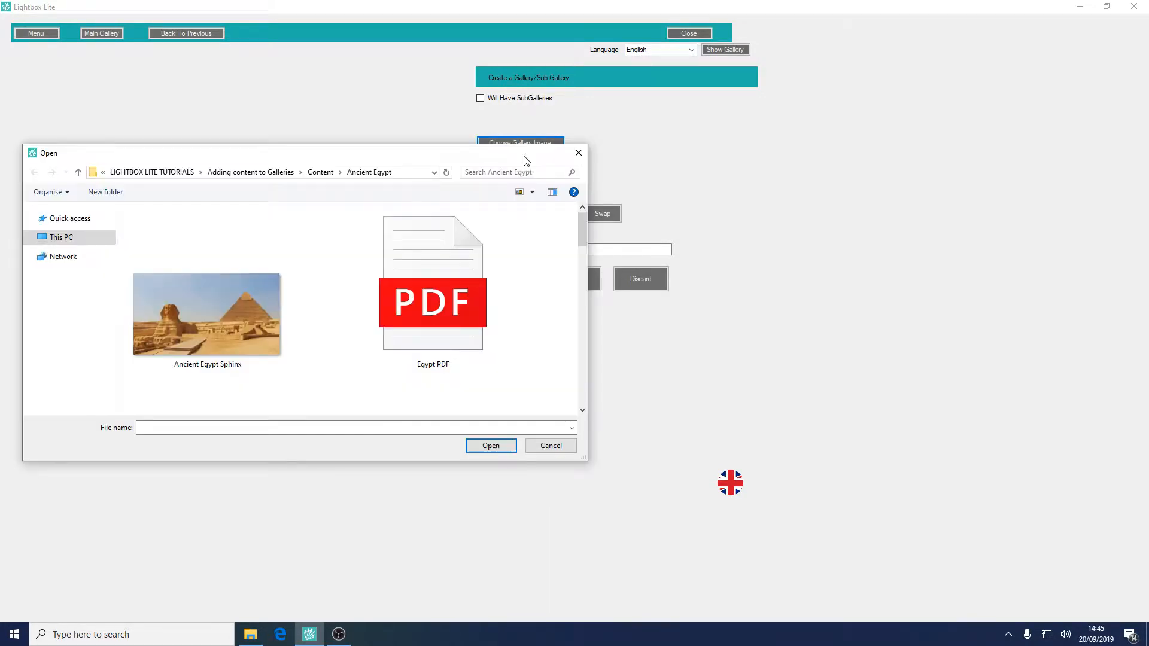
left_click_drag(582, 238, 580, 382)
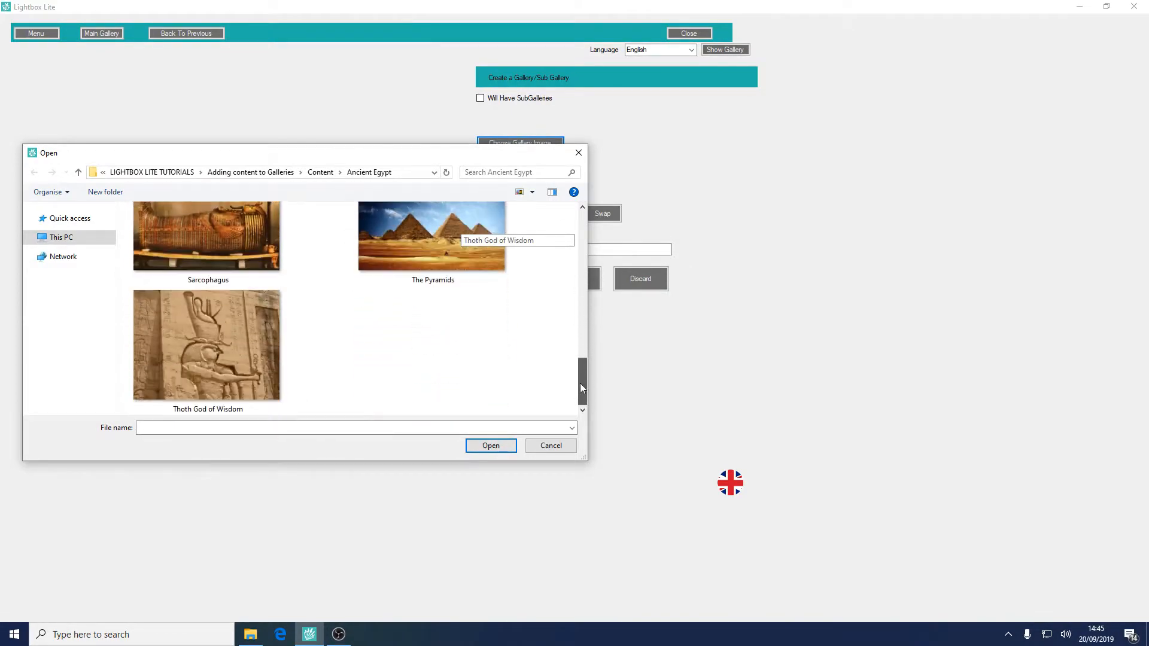
left_click(472, 266)
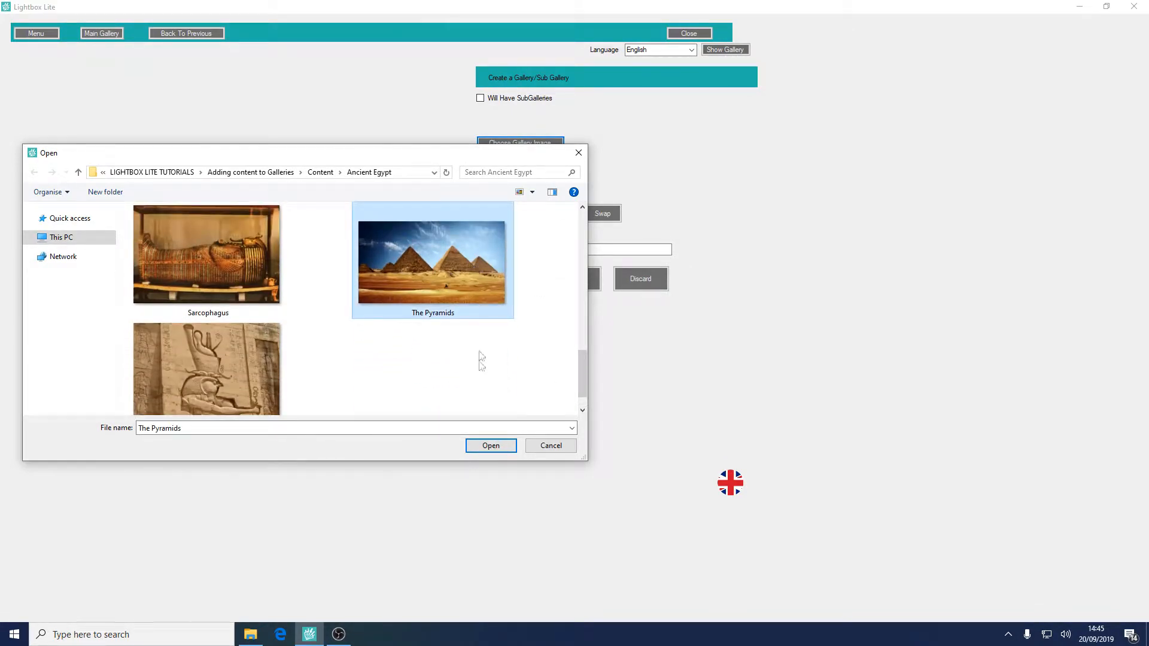
left_click(484, 446)
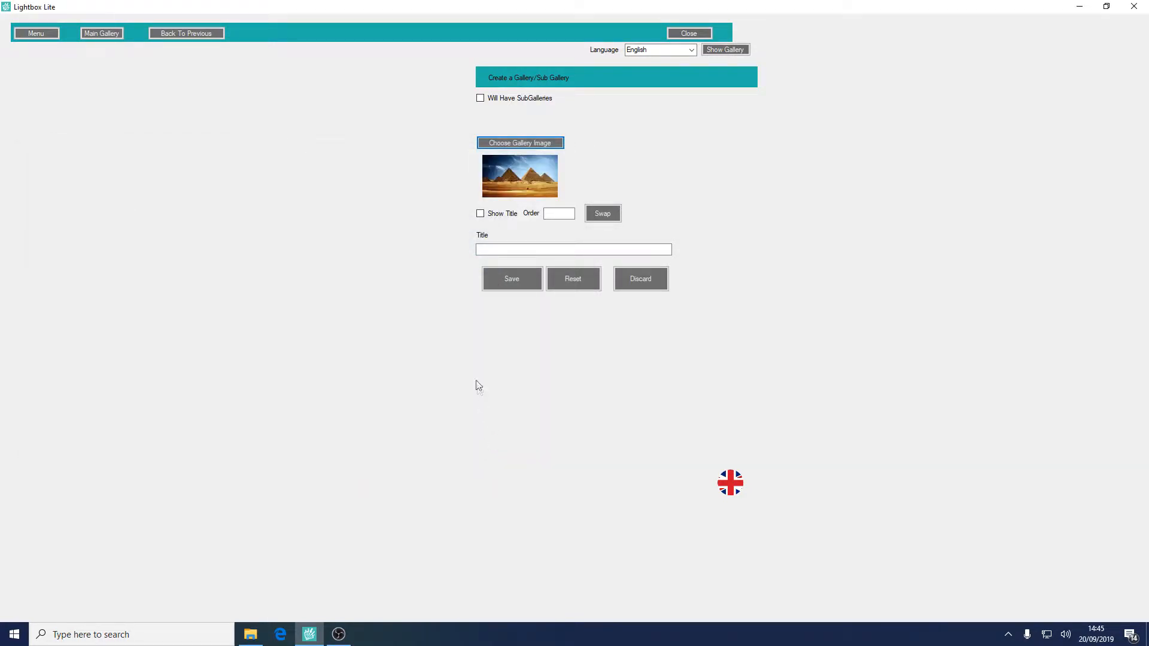
Title the gallery "ANCIENT EGYPT", enable showing its title, and save the gallery
left_click(511, 249)
type("A")
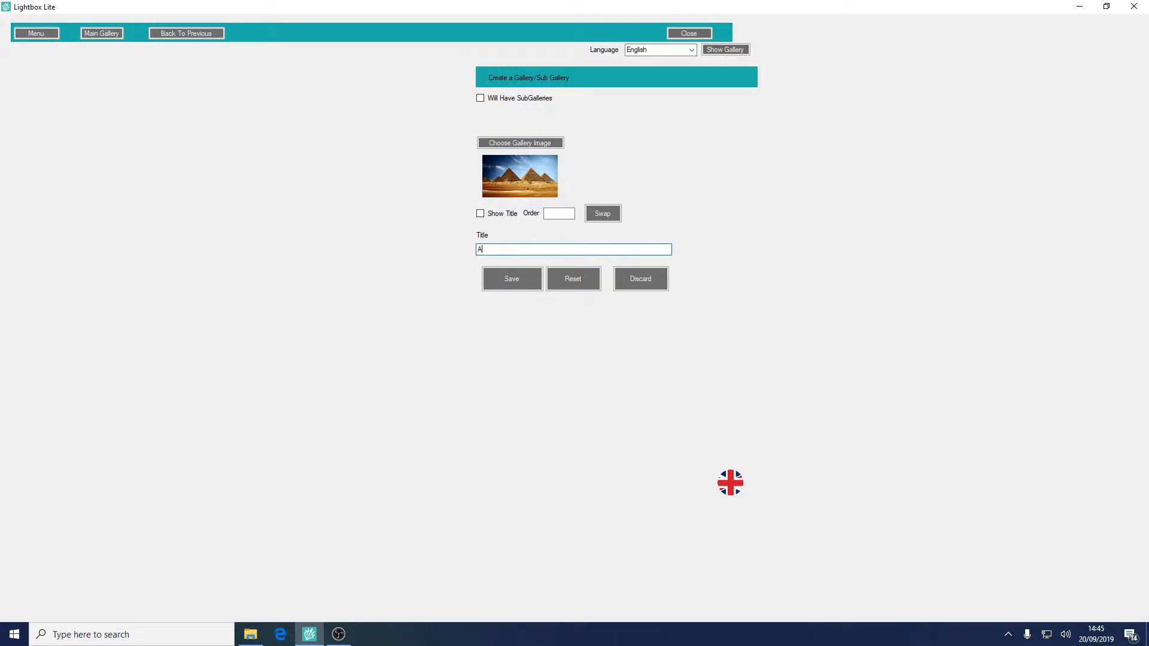
type("NCIENT EGYPT")
left_click(480, 215)
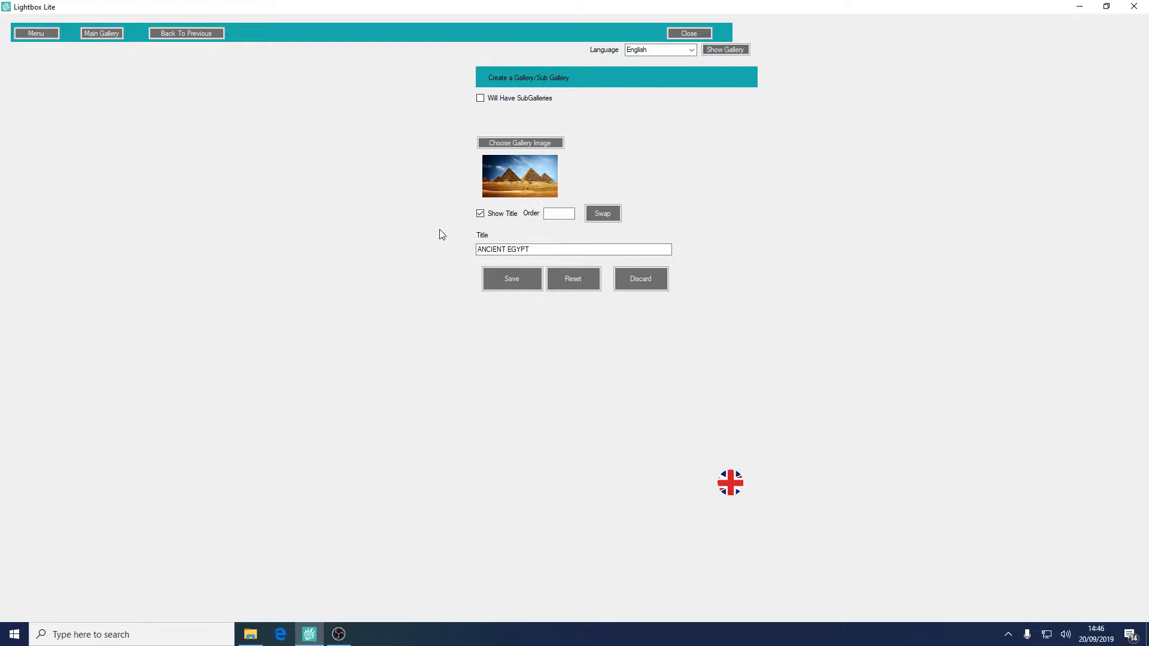
left_click(512, 279)
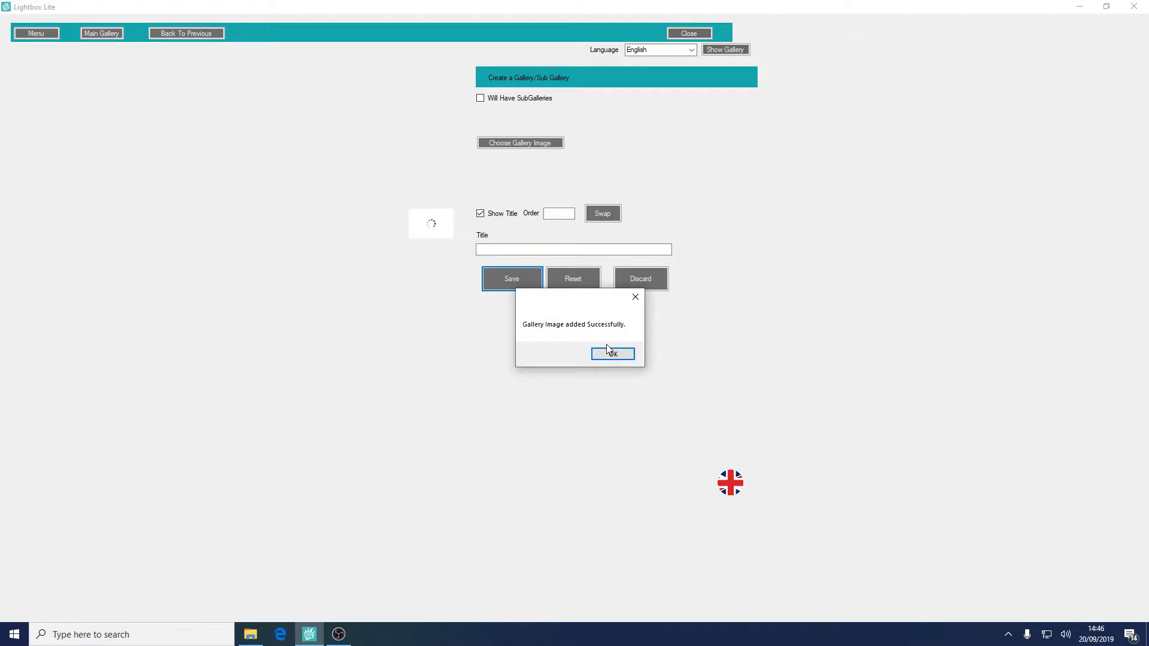
left_click(613, 354)
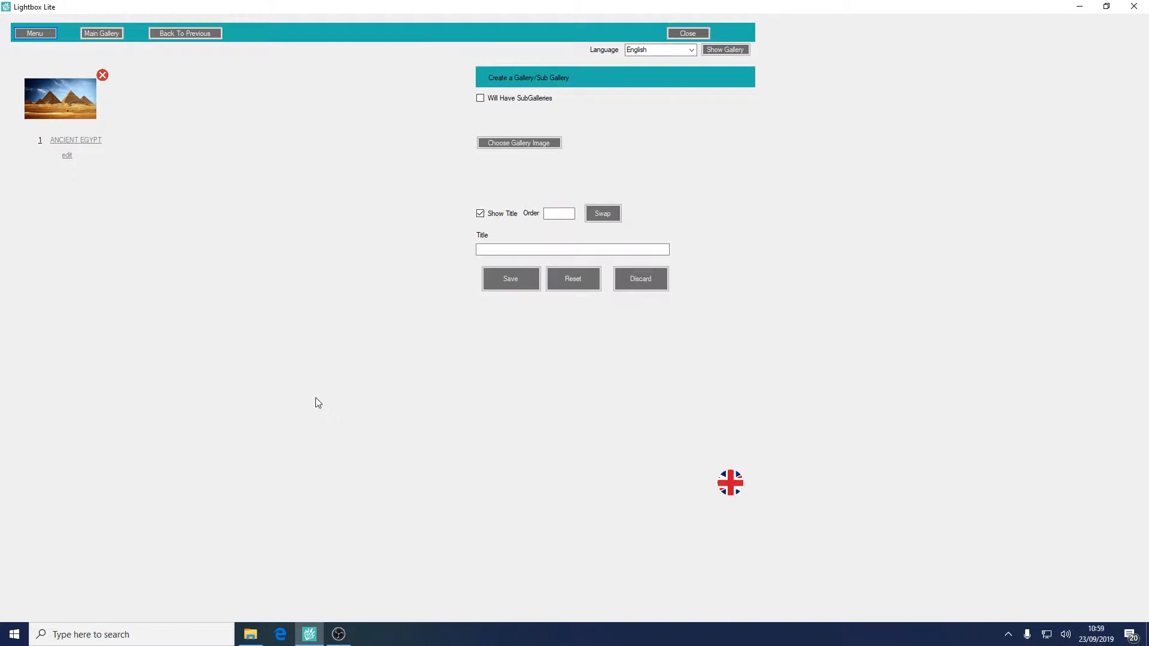
Open the ANCIENT EGYPT gallery and load "The Pyramids" image as a gallery file
left_click(71, 100)
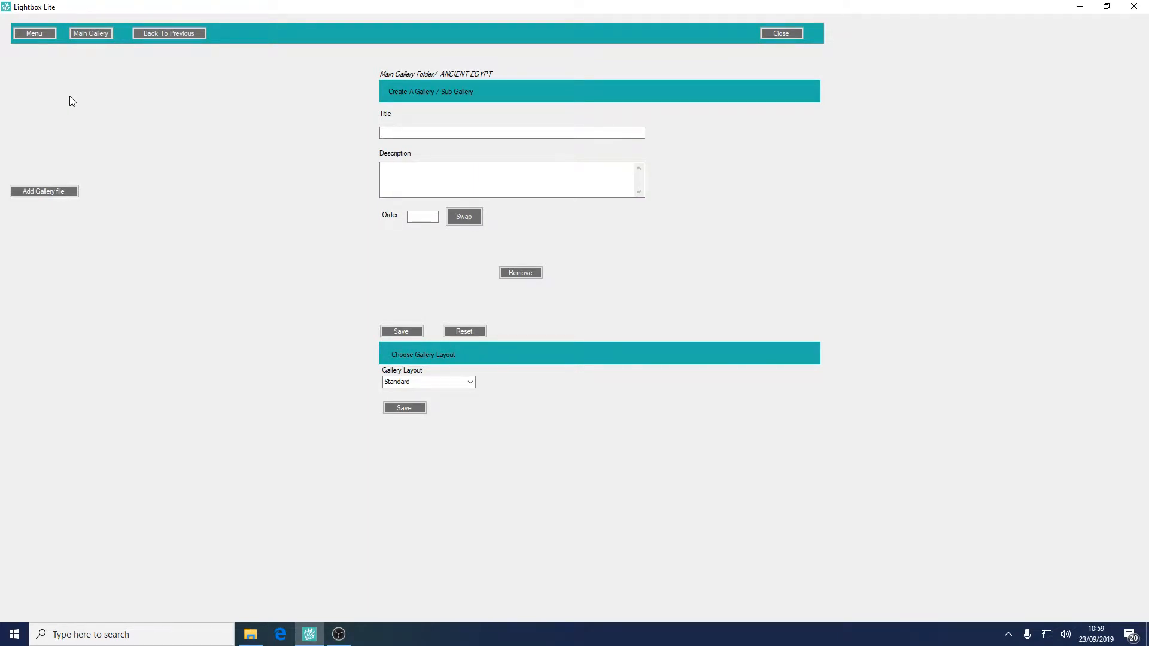
left_click(52, 192)
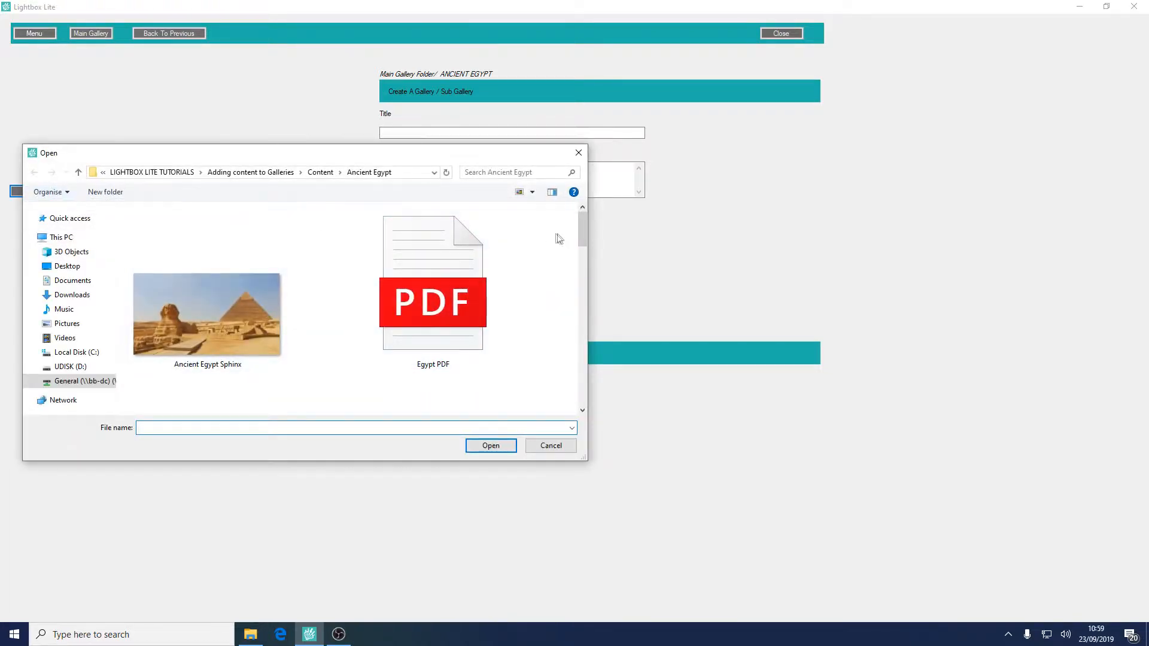
left_click_drag(583, 236, 593, 374)
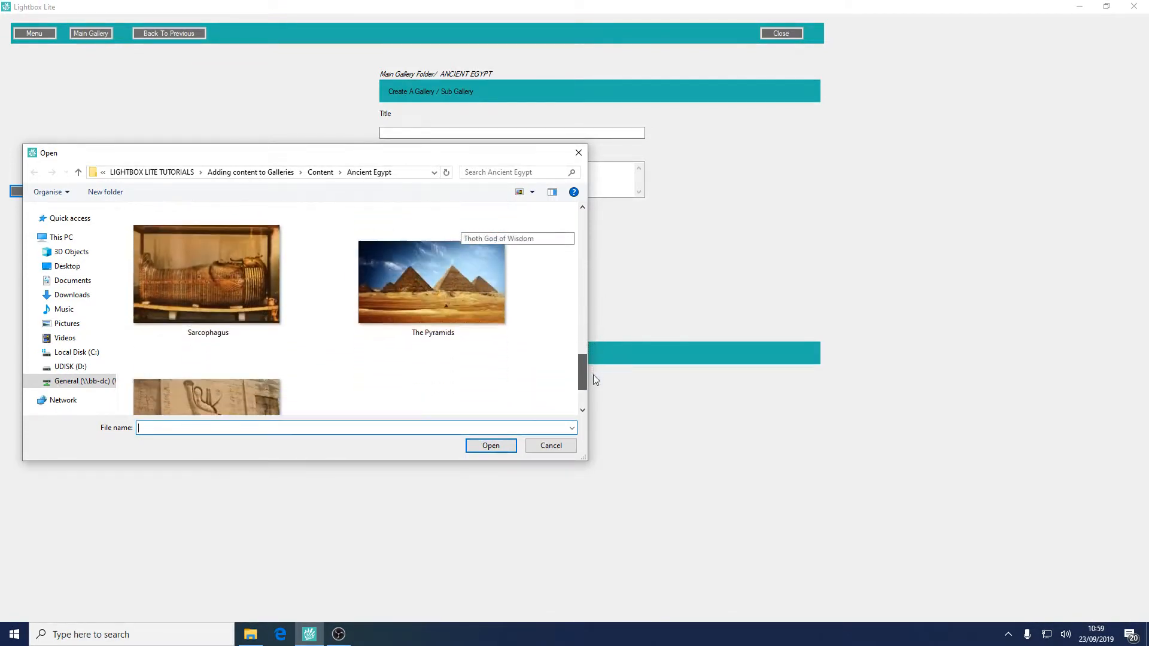
left_click(467, 307)
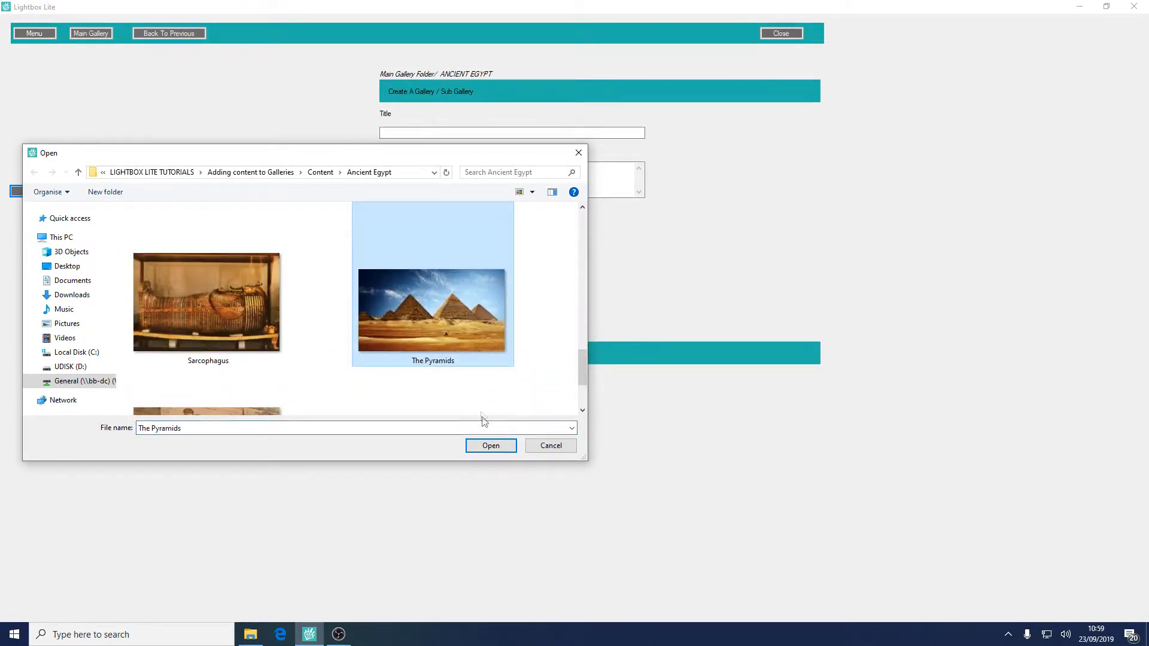
left_click(492, 449)
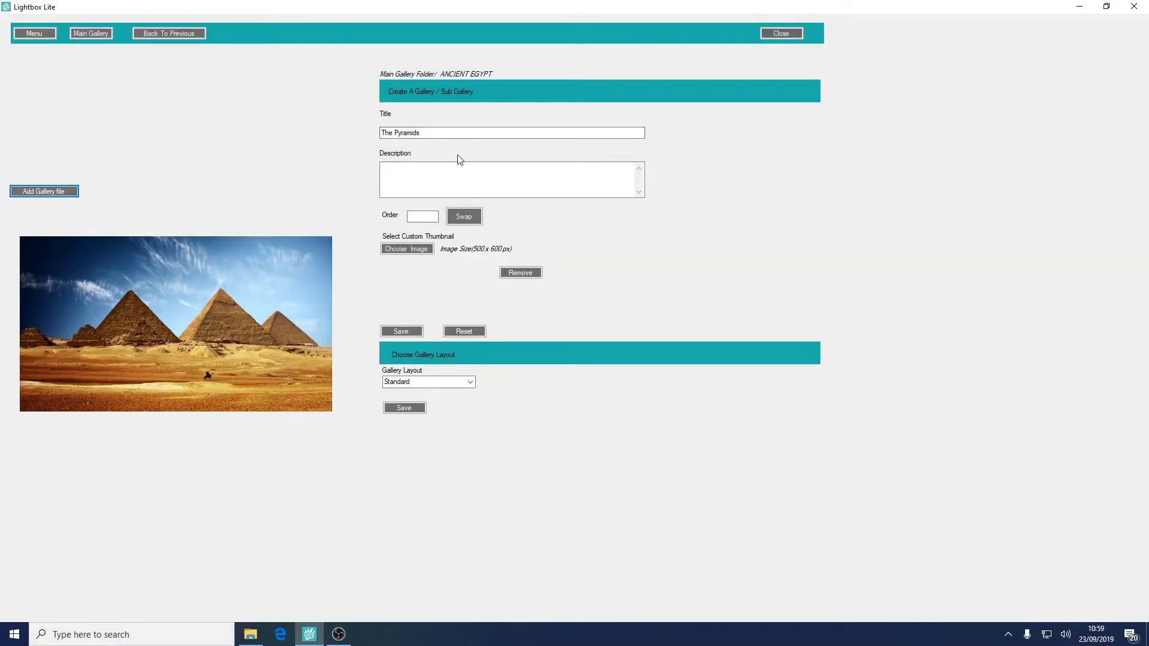
Give The Pyramids a description beginning "The ancient Egyptians built pyramids as tombs for the pharaohs and their queens" and save the item
left_click(457, 175)
type("Egyptian pyramids are those found at Giza, on the outskirts of Cairo. Several of the Giza pyramids are counted among the largest structures ever built. The Pyramid of Khufu at Giza is the largest Egyptian pyramid. It is the only one of the Seven Wonders of the Ancient World still in existence.")
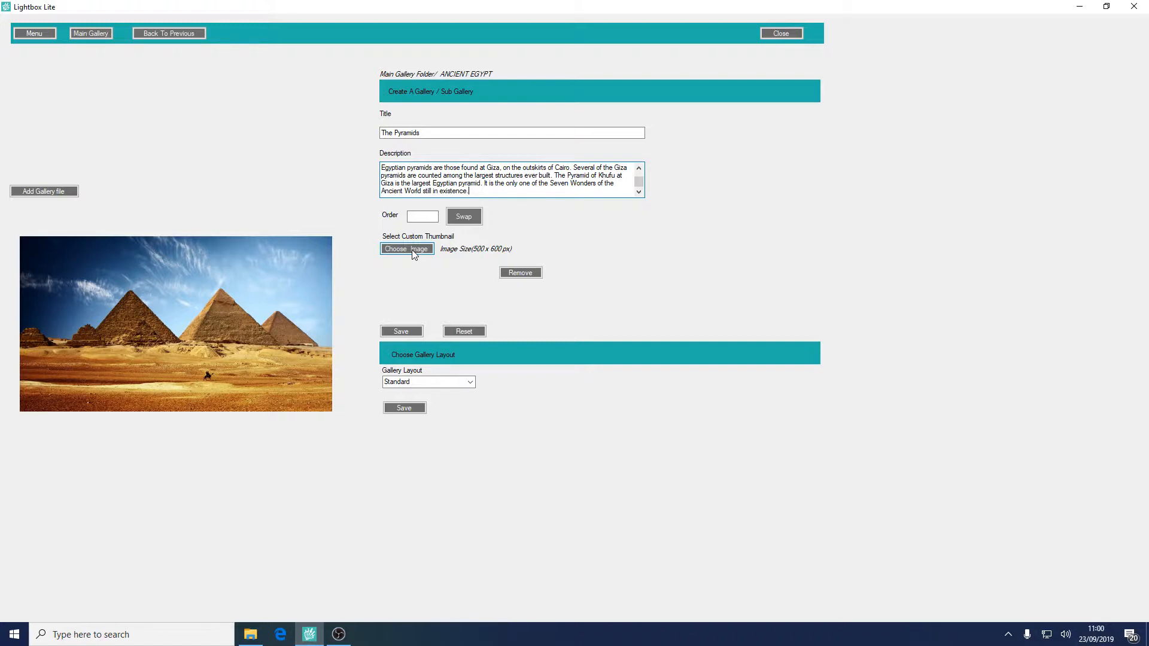
left_click(413, 332)
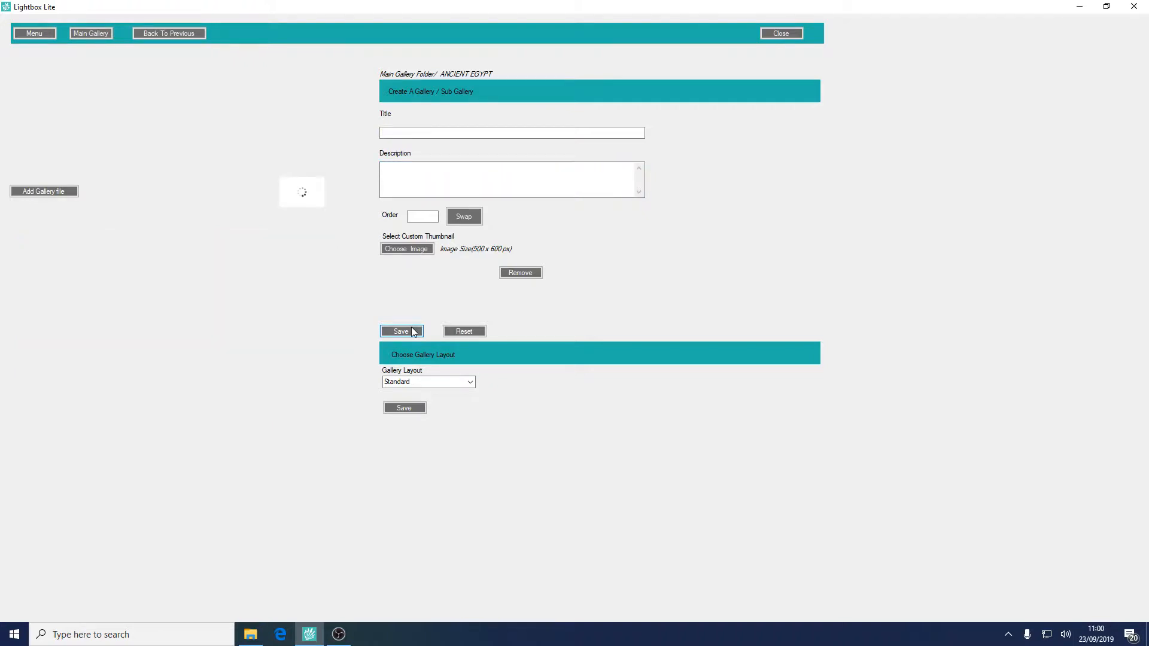
left_click(583, 352)
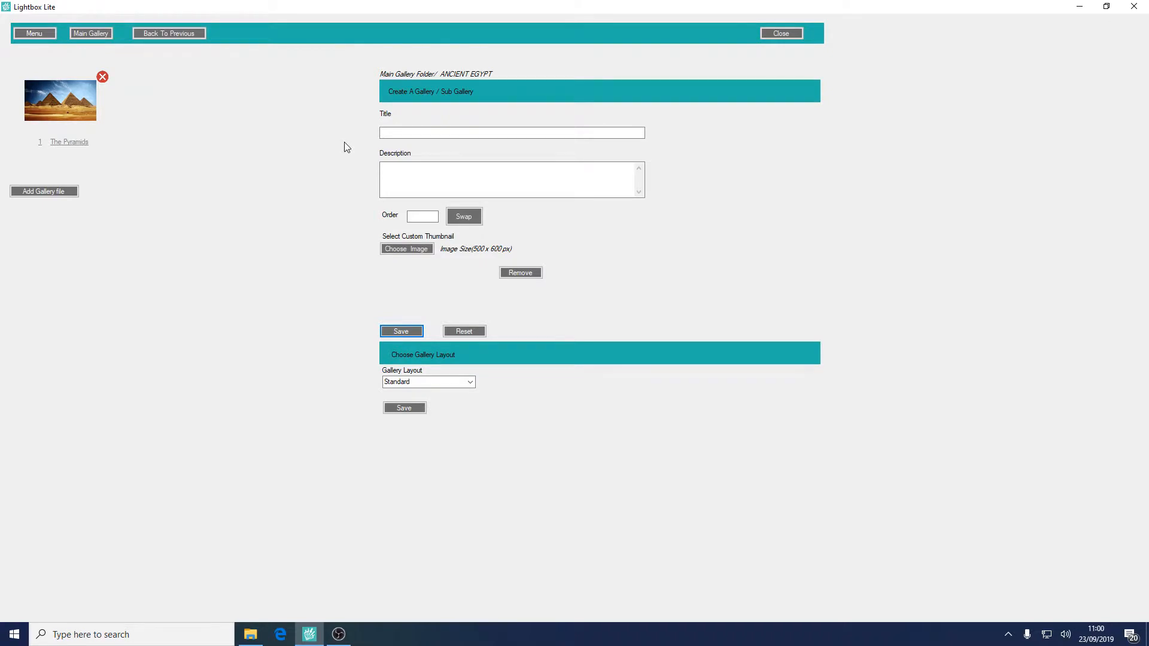
Load the "Egypt PDF" document from the Ancient Egypt folder as another gallery file
left_click(51, 192)
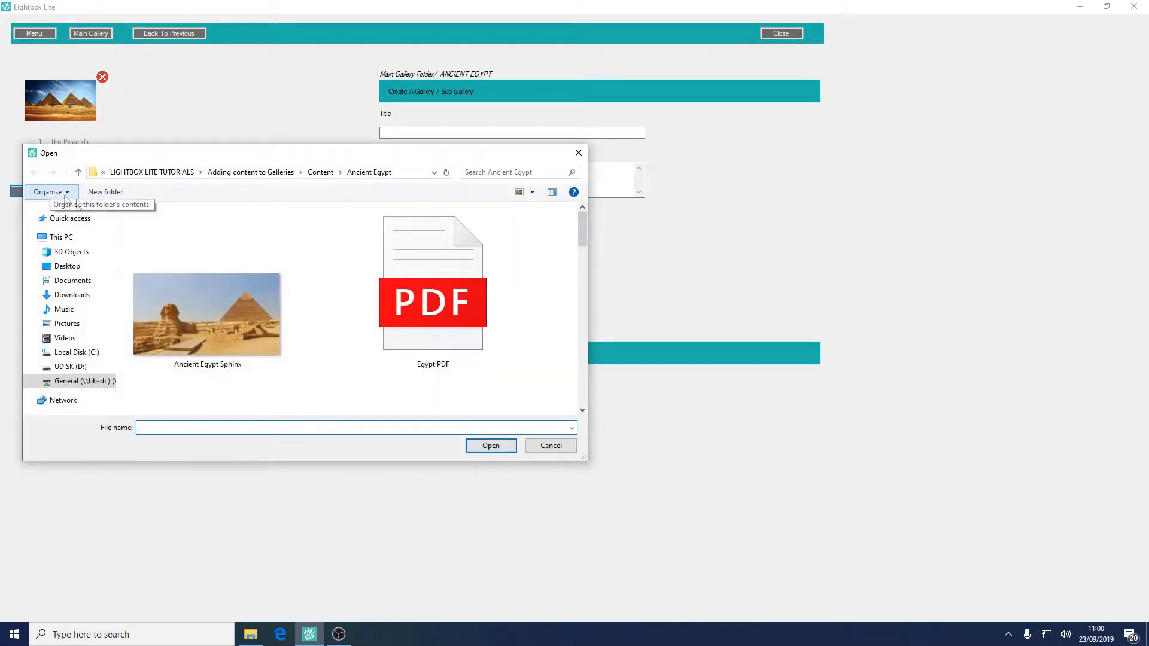
left_click(390, 280)
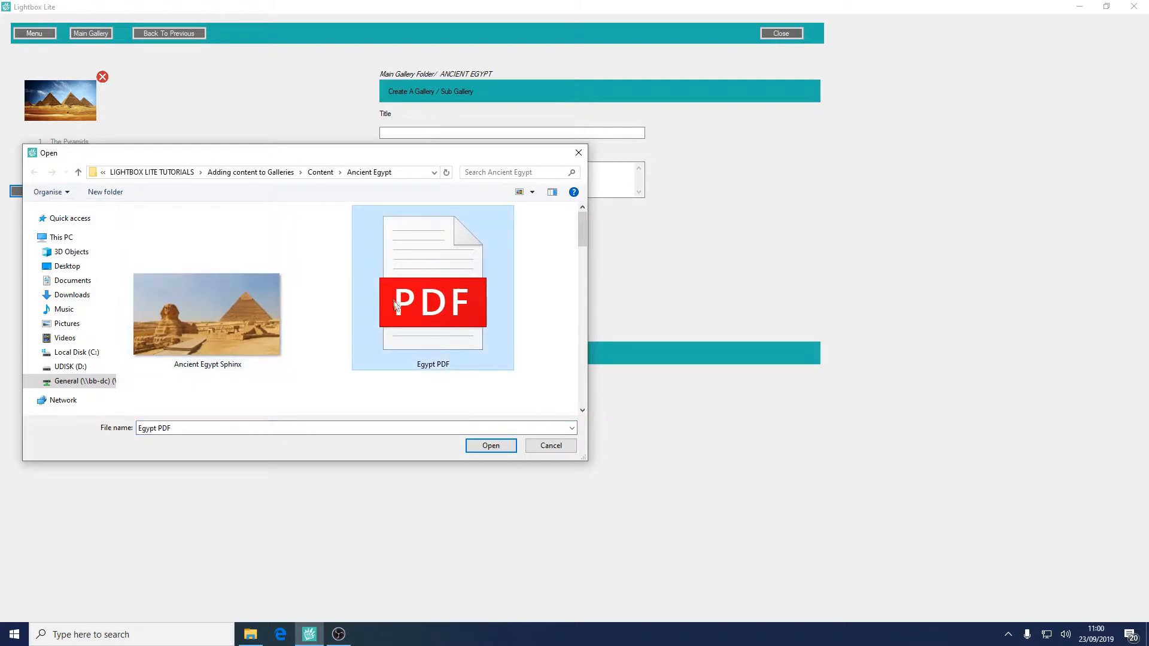
left_click(488, 445)
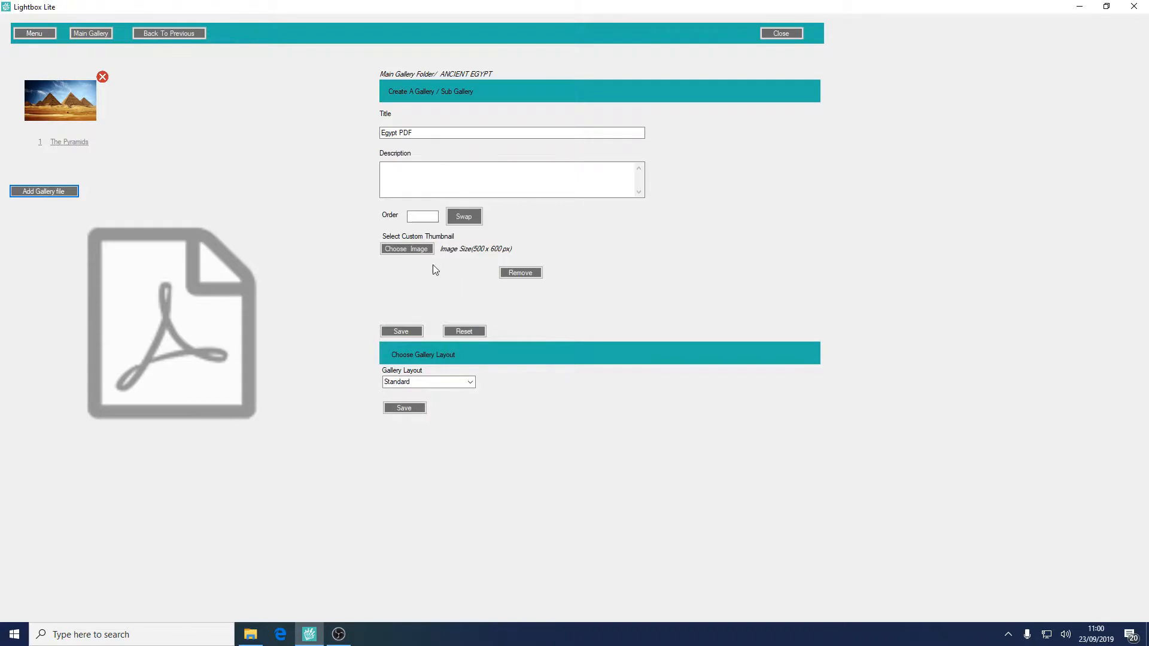
Choose the "Pyramids" sunset image as the custom thumbnail for Egypt PDF
left_click(412, 254)
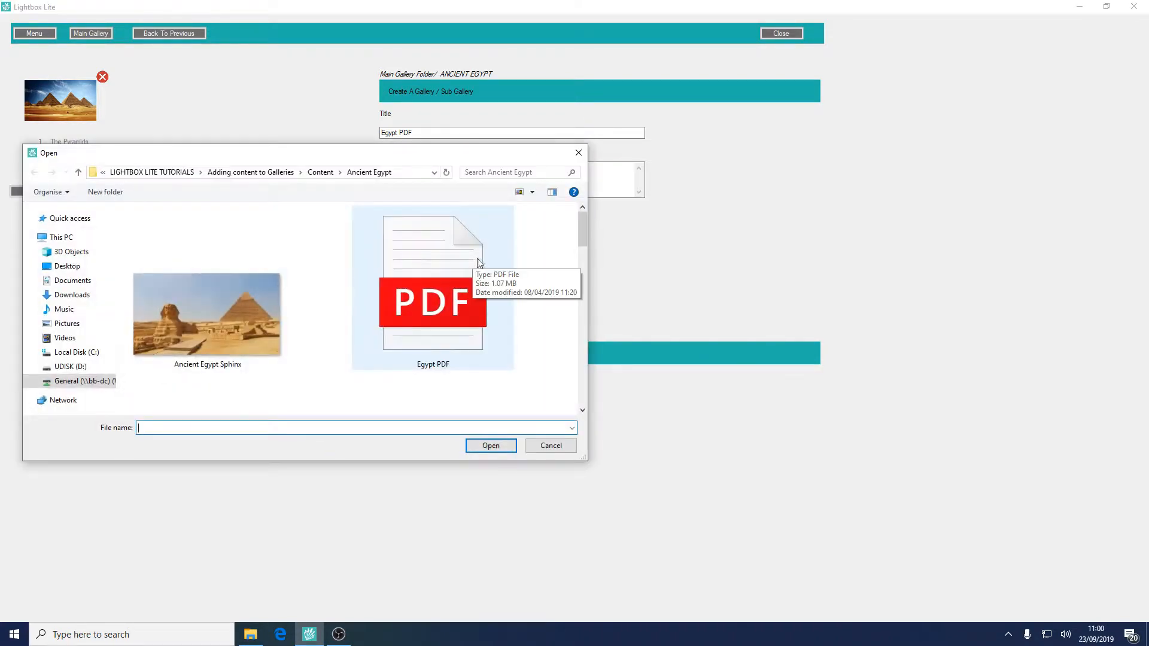
left_click_drag(580, 249, 582, 342)
left_click(440, 337)
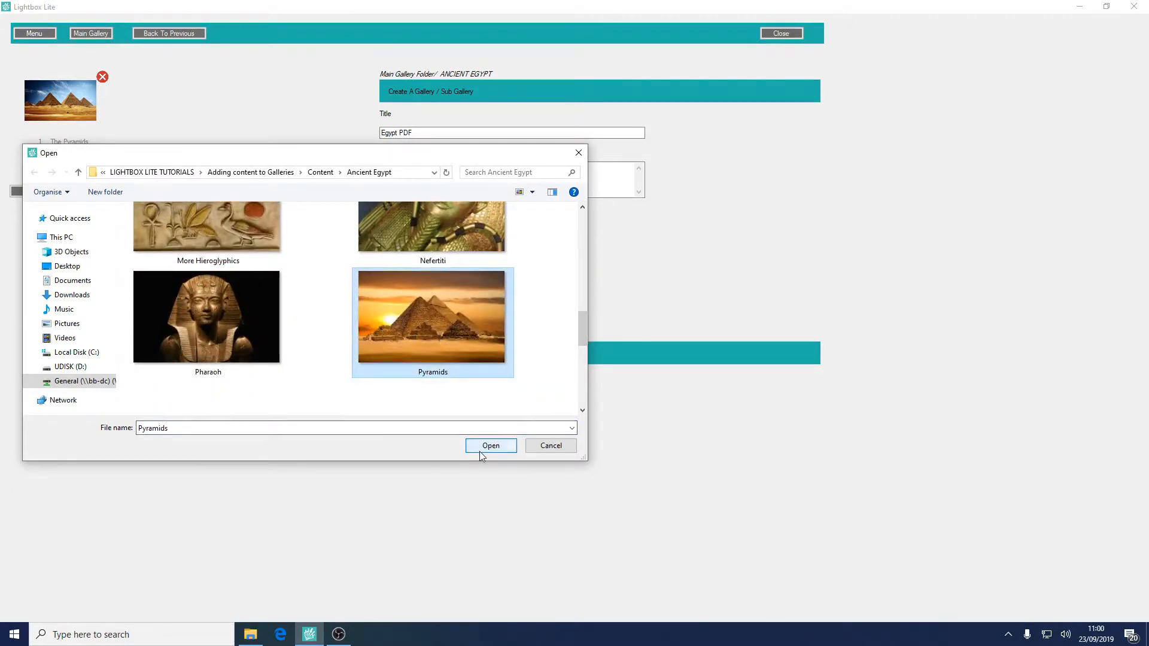
left_click(479, 450)
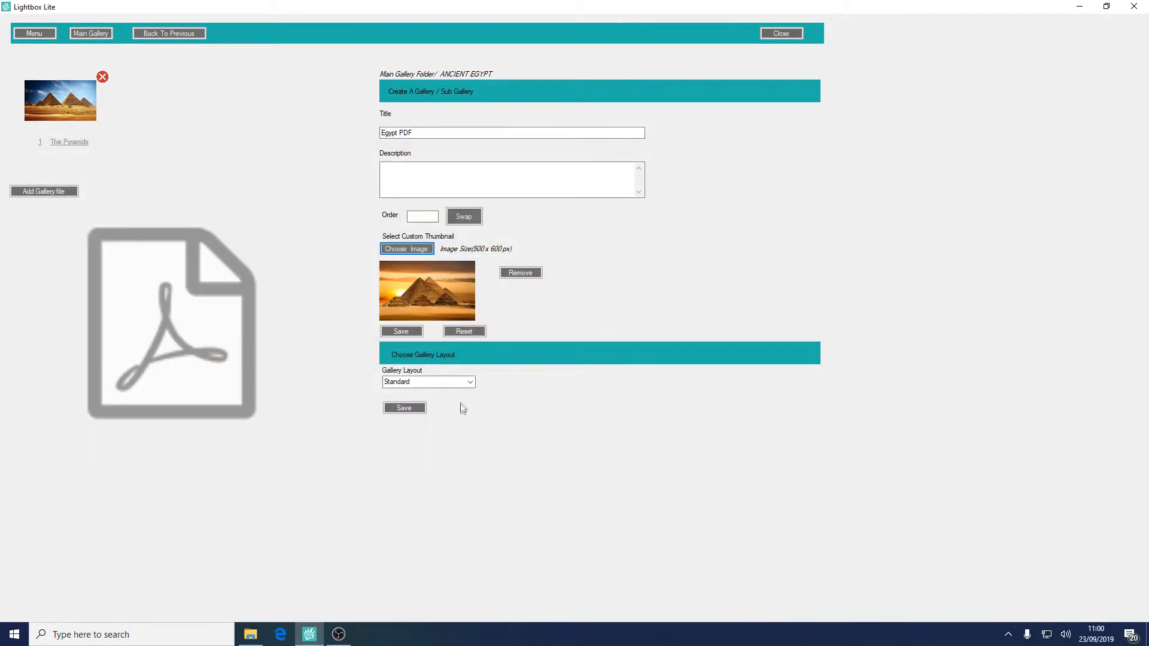
Give Egypt PDF a description beginning "Ancient Egypt was rich in culture including government, religion, arts, and writing" and save the item
left_click(497, 188)
type("Ancient Egypt was rich in culture including government, religion, arts, and writing. The government and religion were tied together as the leader of the government, the Pharaoh, was also leader of the religion. Writing was also important in keeping the government running. Only scribes could read and write and they were considered powerful people.")
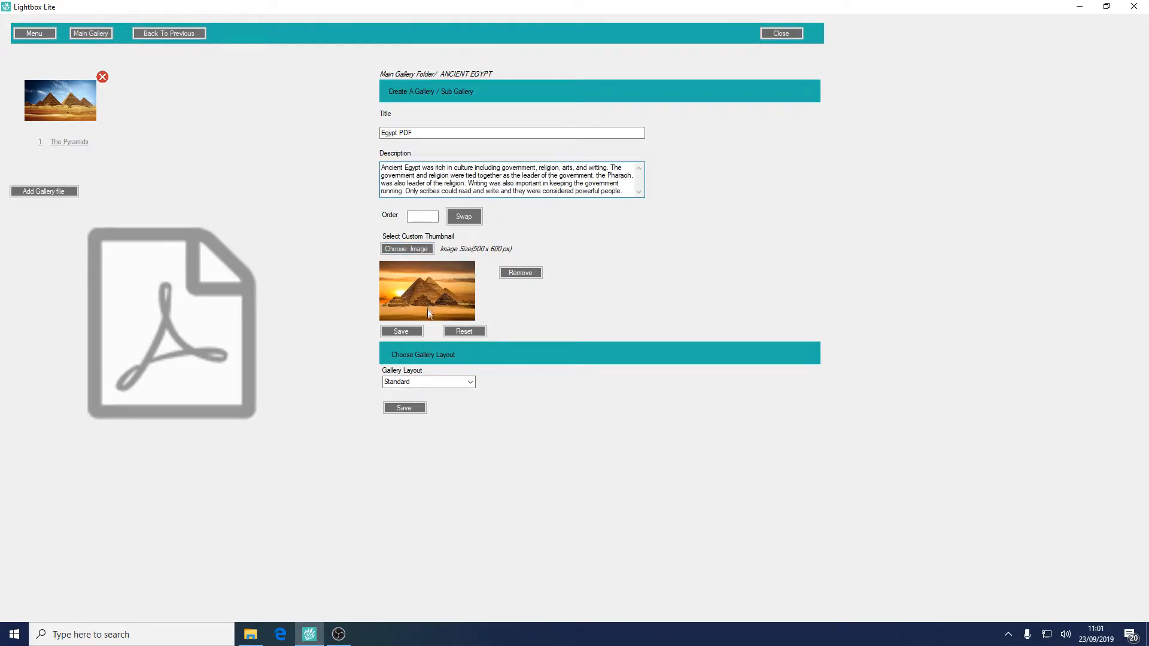
left_click(418, 331)
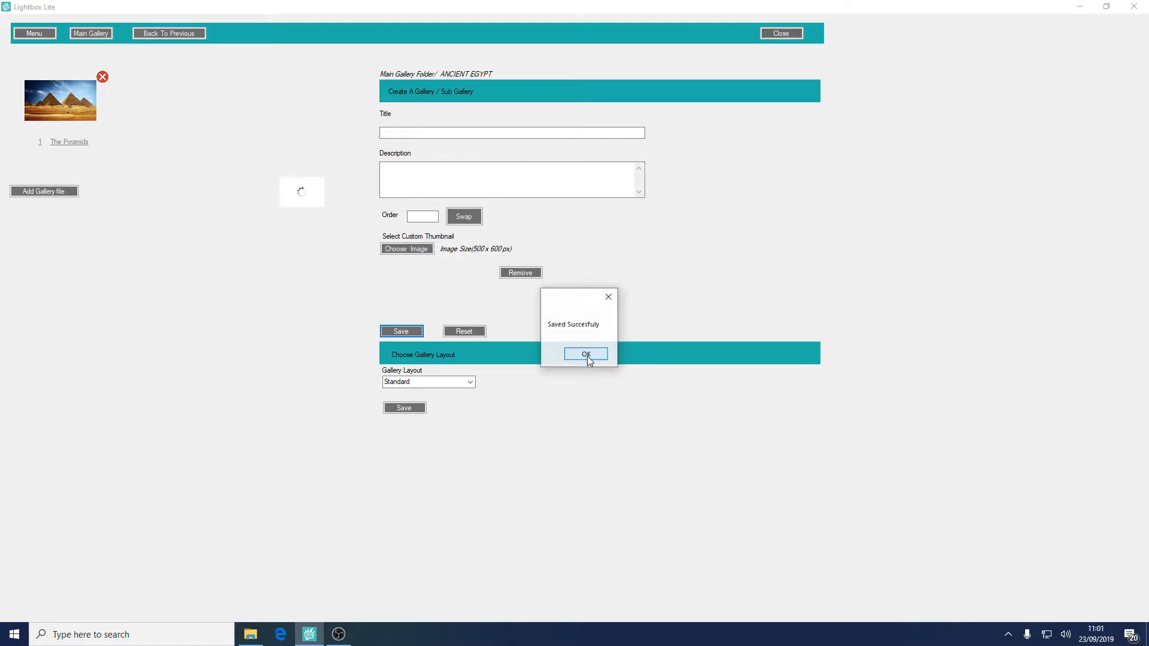
left_click(587, 356)
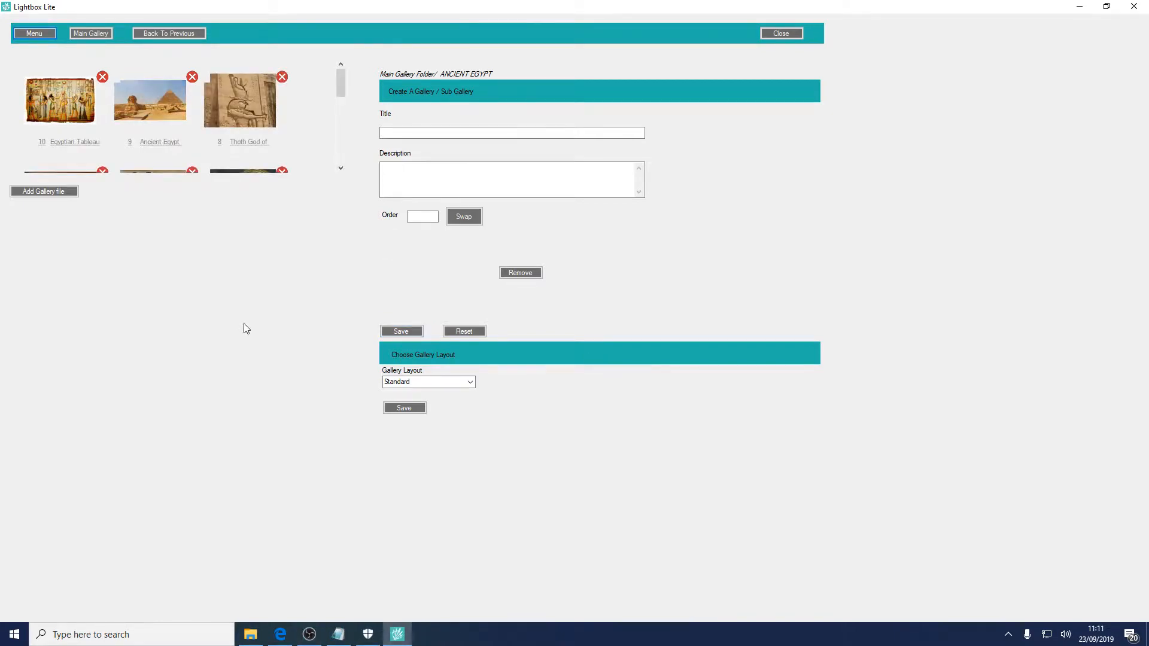
scroll(328, 78, "down", 1)
scroll(328, 79, "down", 2)
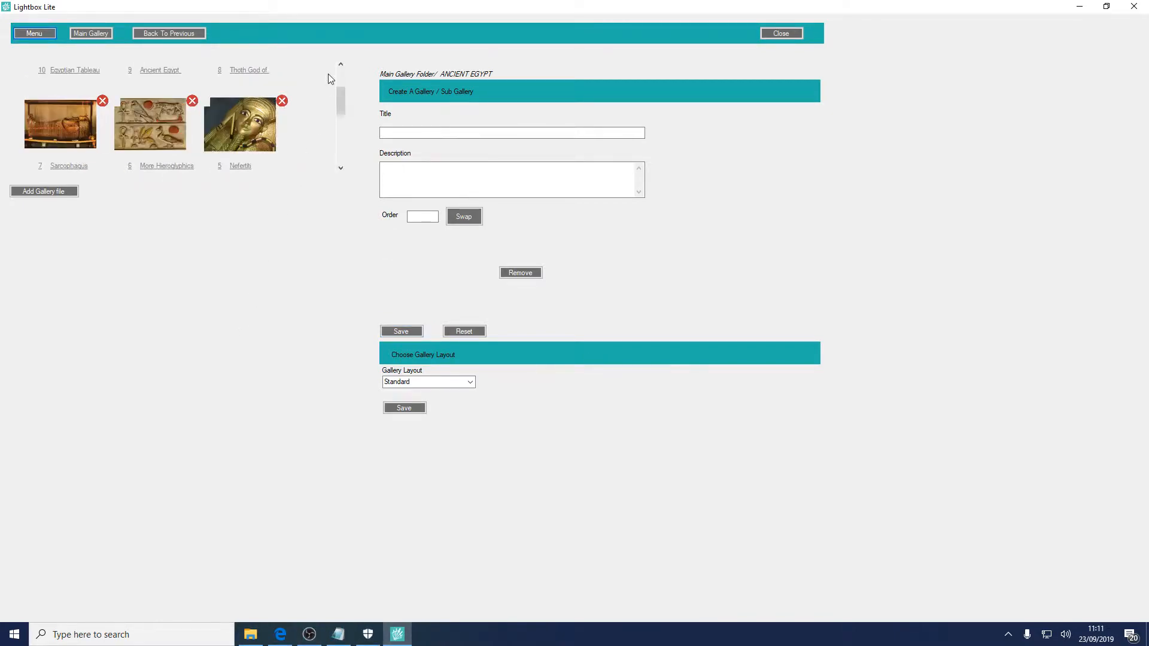
scroll(329, 80, "down", 1)
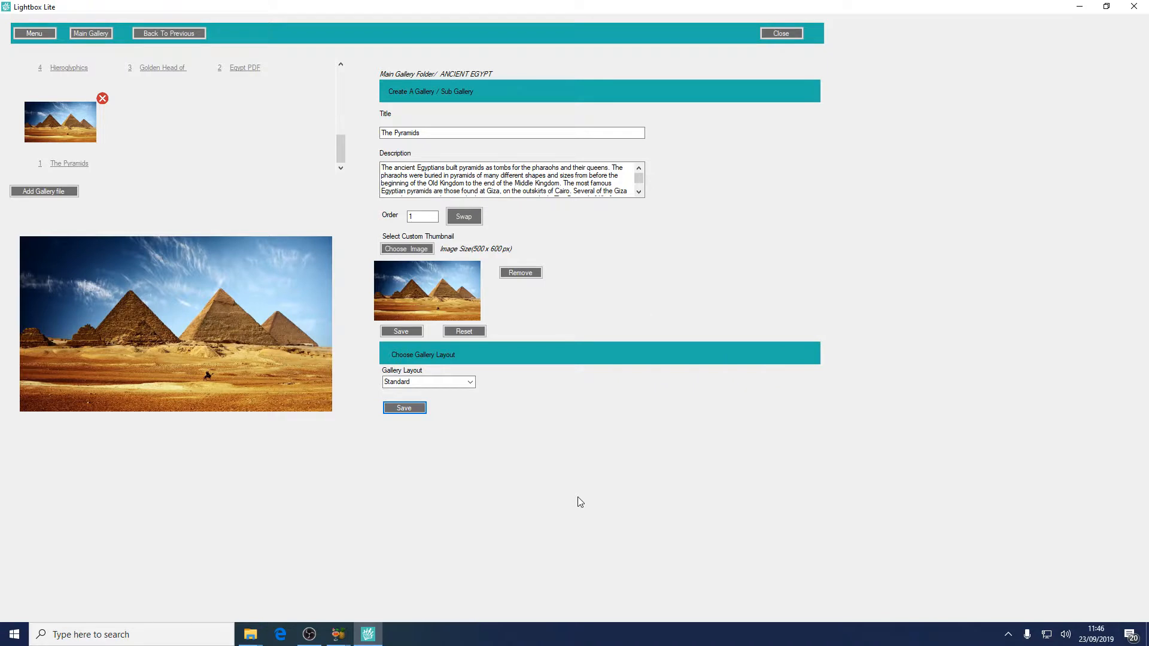
Set the ANCIENT EGYPT gallery's layout to Justified and save the layout
left_click(470, 383)
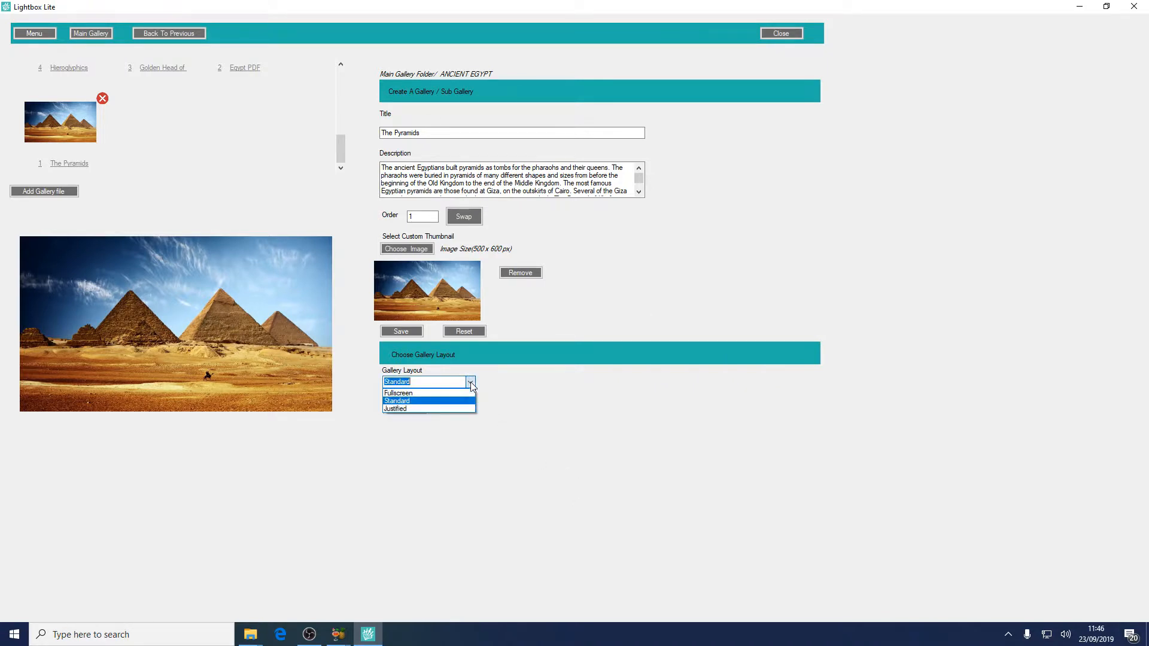
left_click(460, 408)
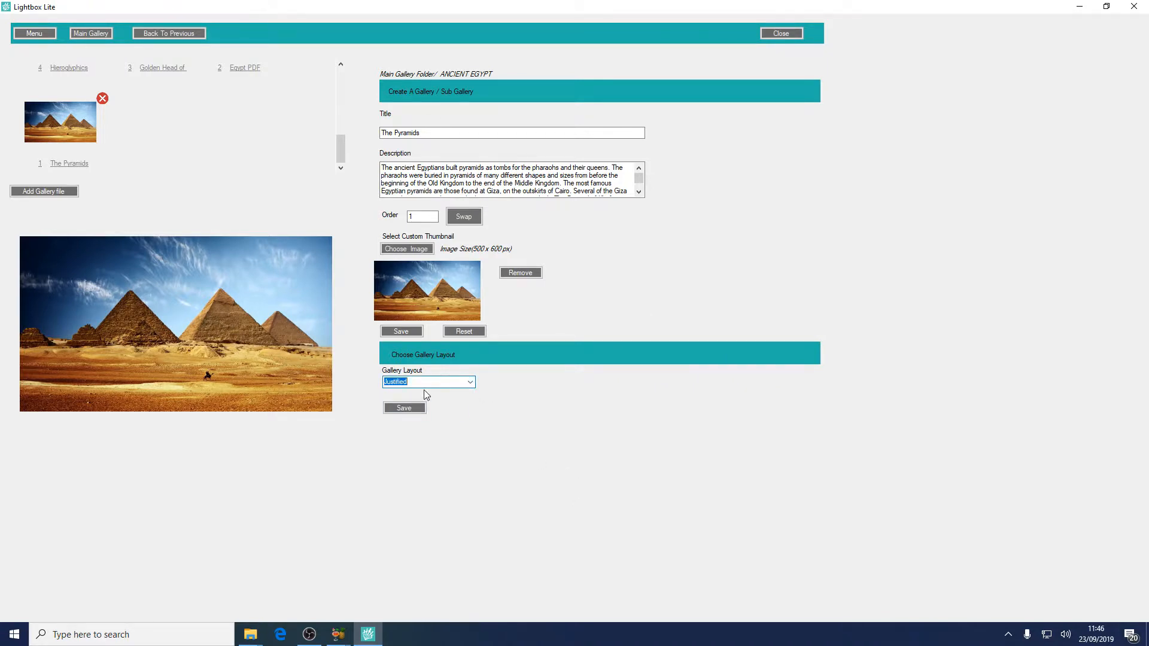
left_click(419, 409)
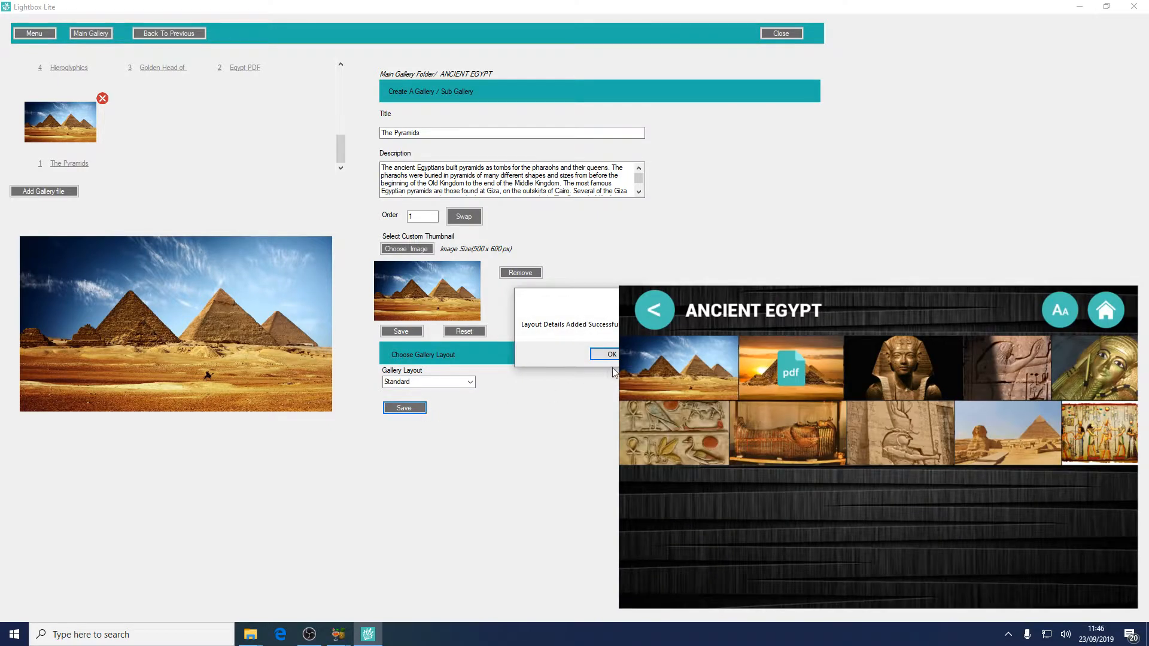
left_click(607, 355)
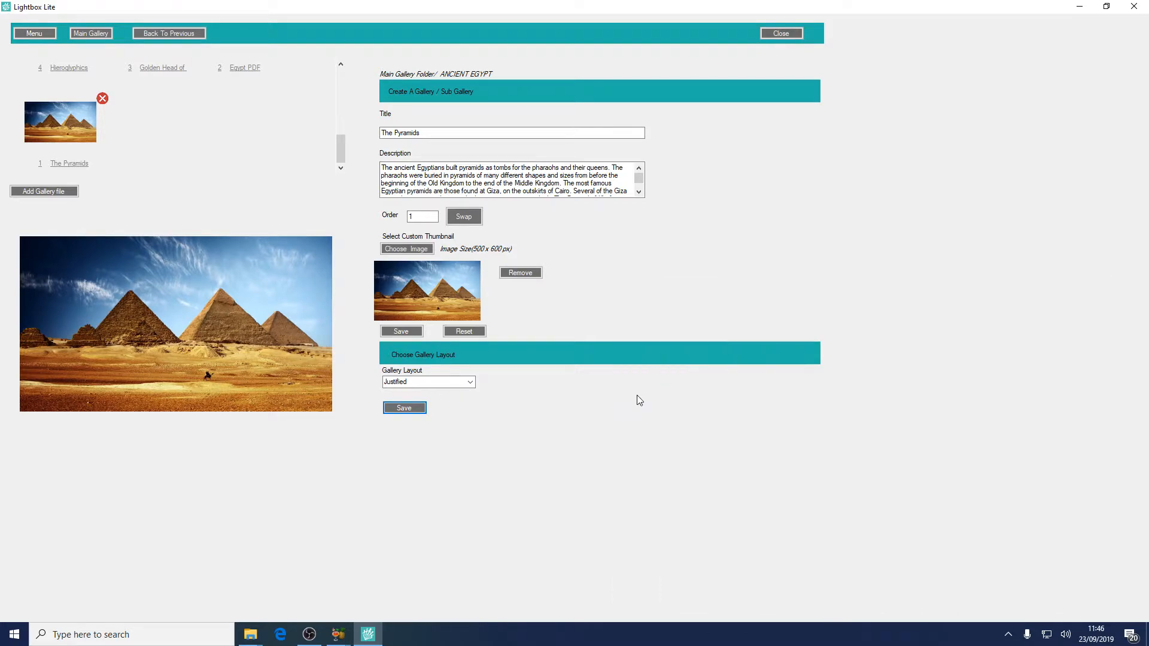
Set the ANCIENT EGYPT gallery's layout to Fullscreen and save the layout
left_click(469, 382)
left_click(468, 393)
left_click(420, 408)
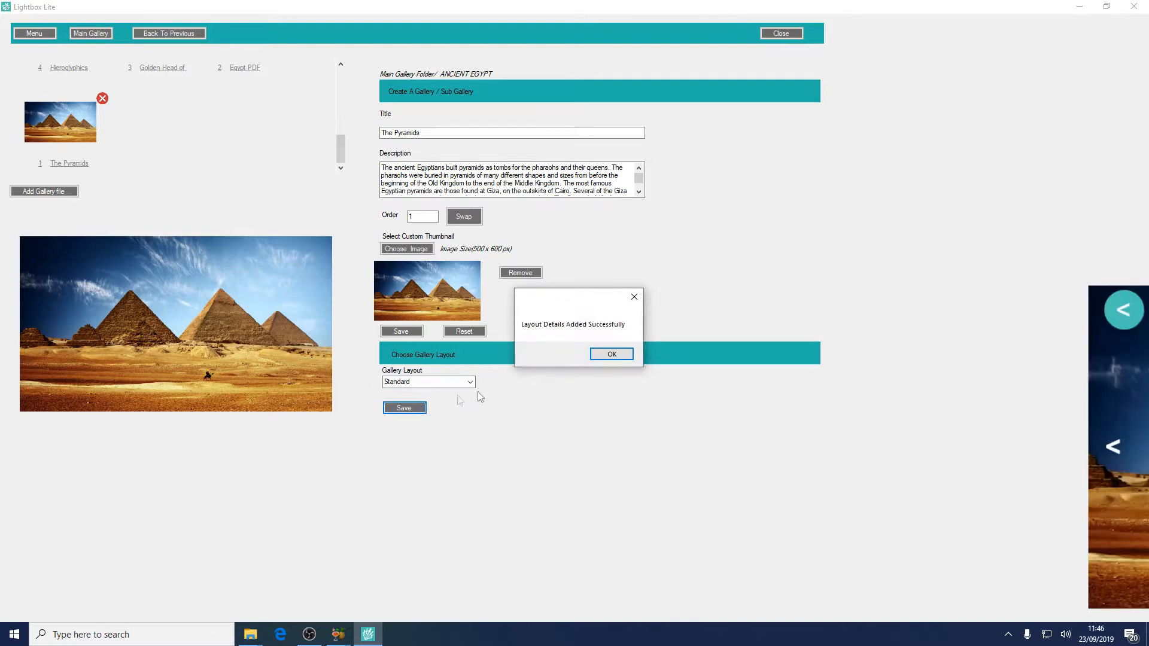
left_click(605, 357)
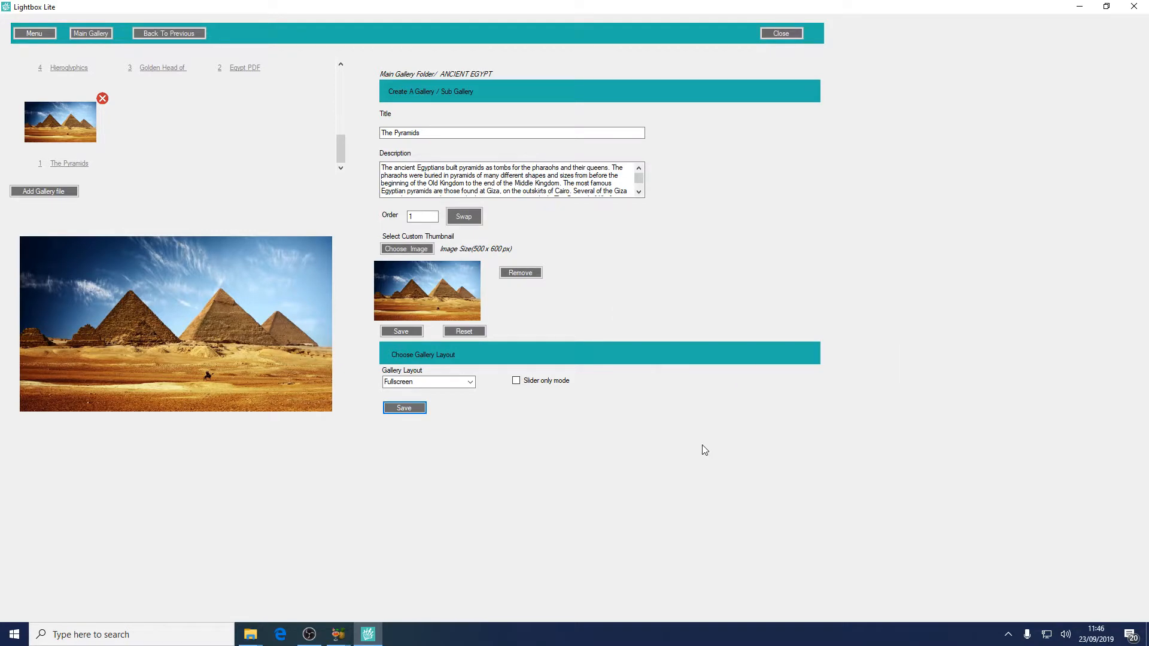
Enable Slider only mode for the Fullscreen gallery layout and save the layout
left_click(530, 382)
left_click(400, 408)
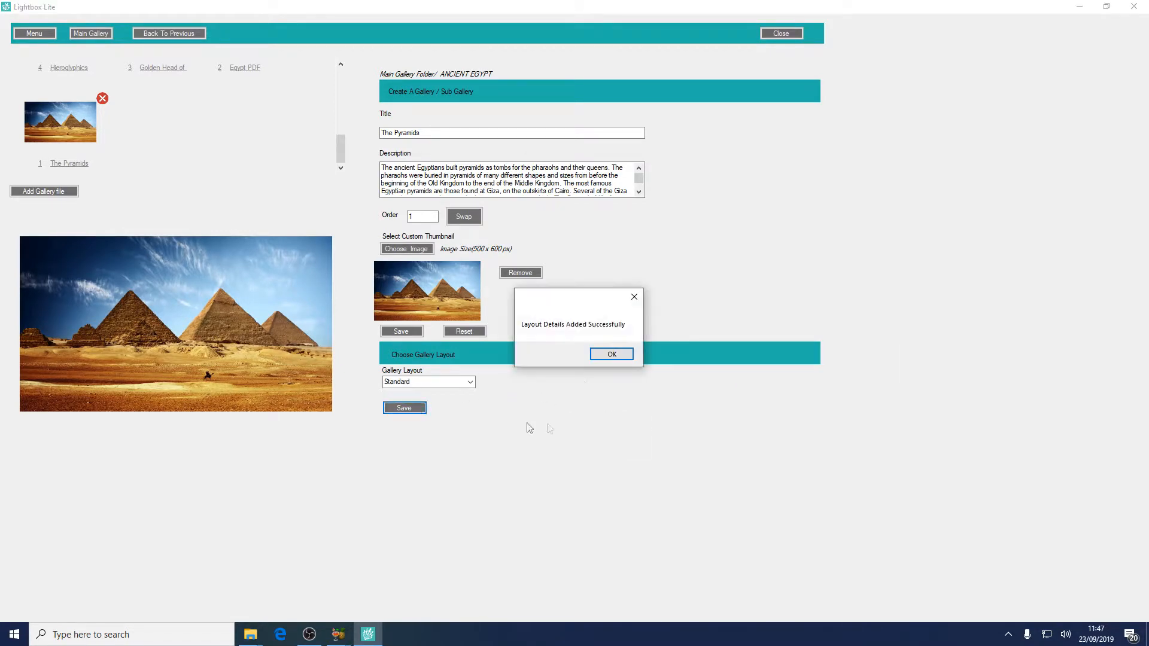
left_click(597, 358)
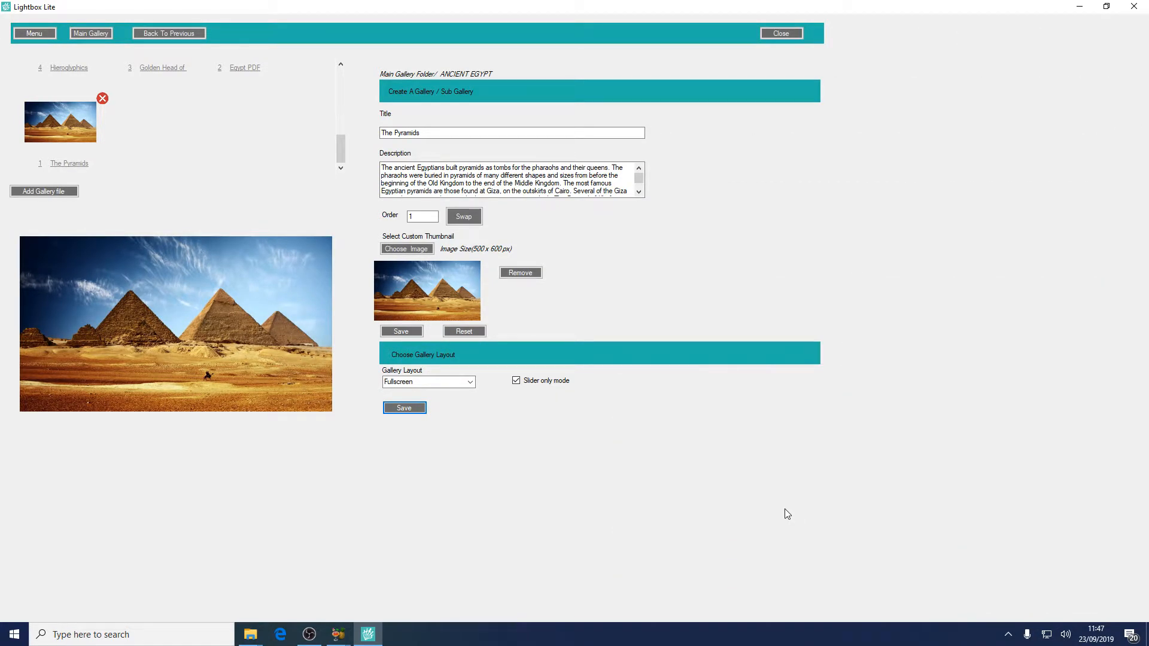
Set the ANCIENT EGYPT gallery's layout to Standard and save the layout
left_click(466, 382)
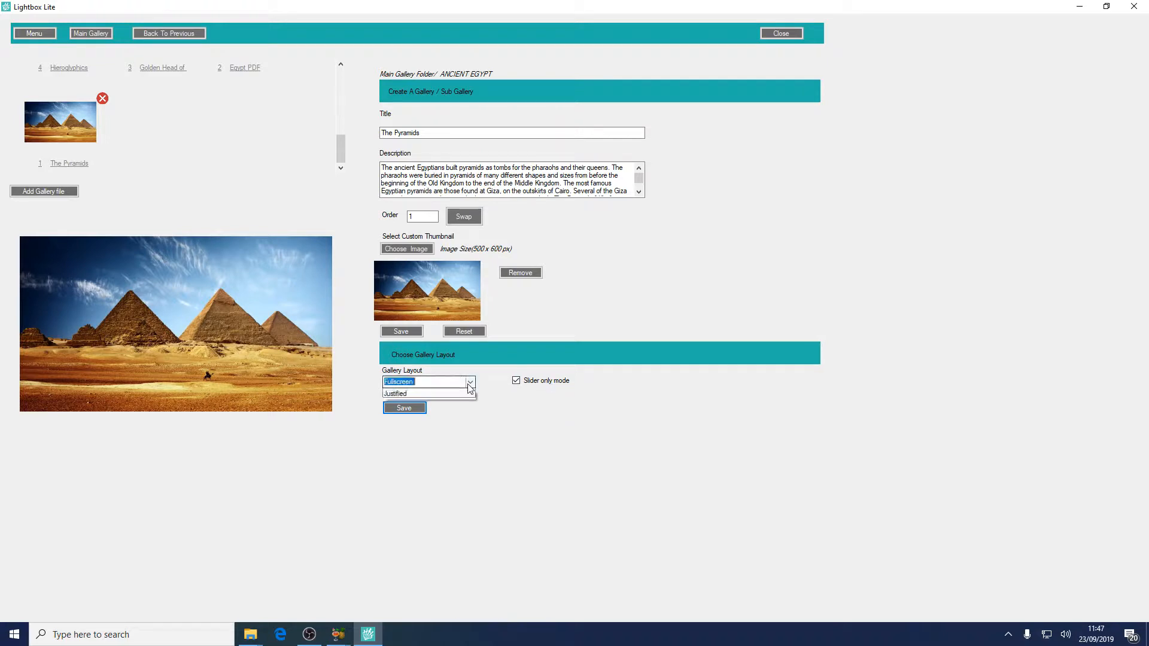
left_click(462, 401)
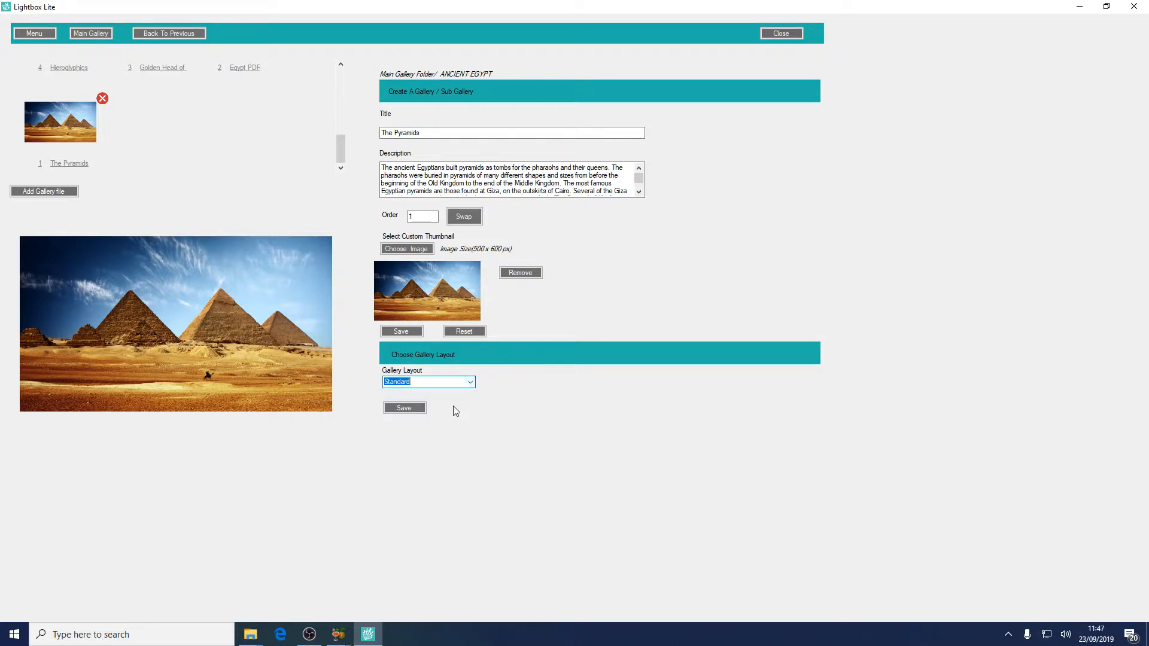
left_click(419, 411)
left_click(619, 358)
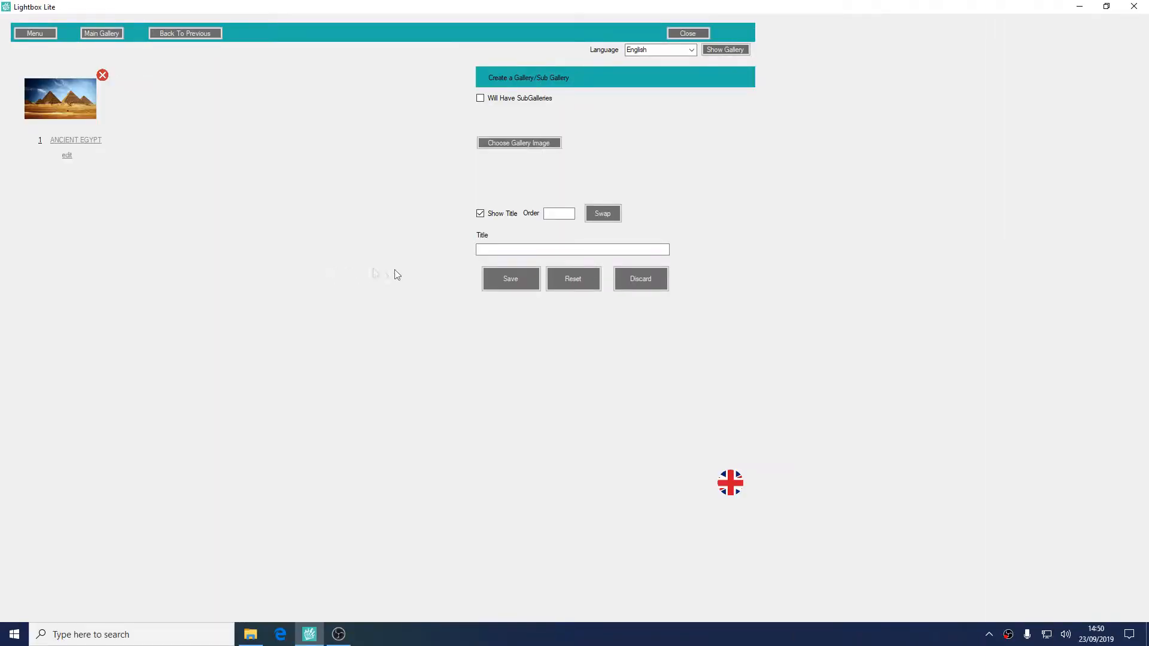
Start a new main gallery titled WWII with the D-Day Landings picture from the On the Ground folder as its gallery image
left_click(542, 143)
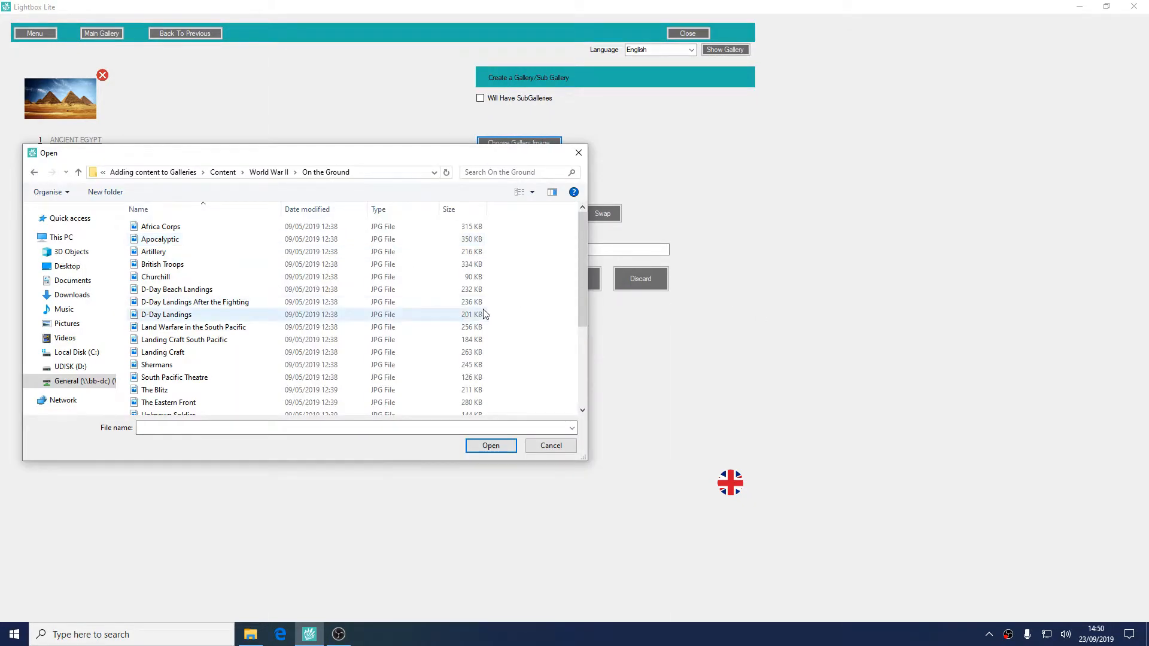
double_click(474, 316)
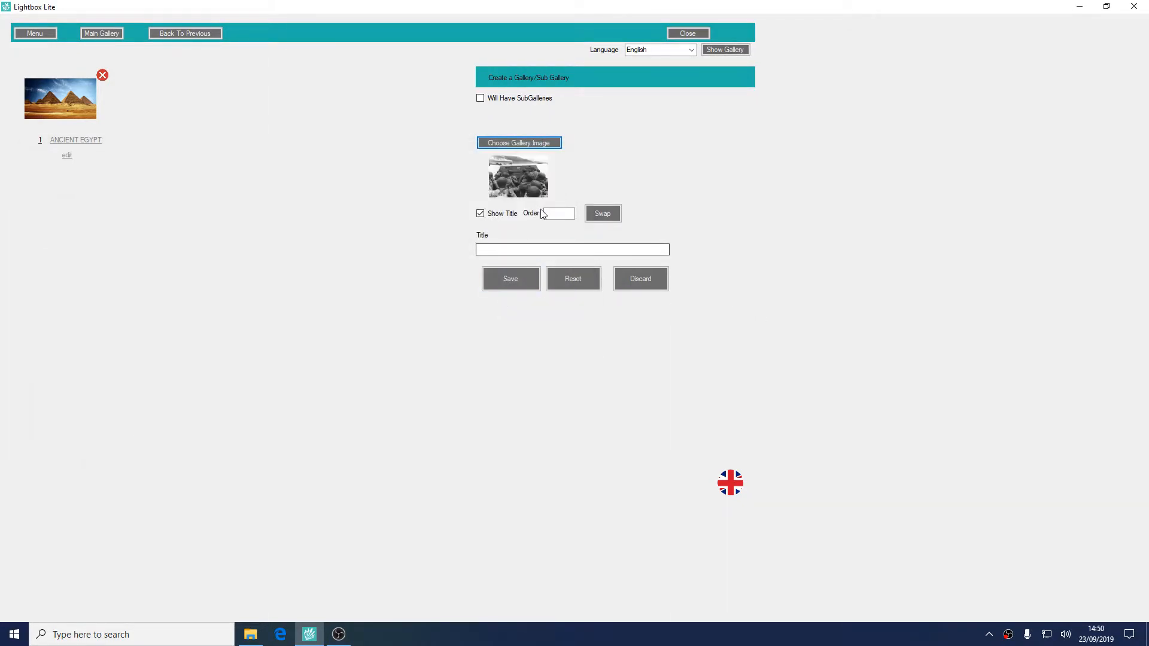
left_click(530, 250)
type("WWII")
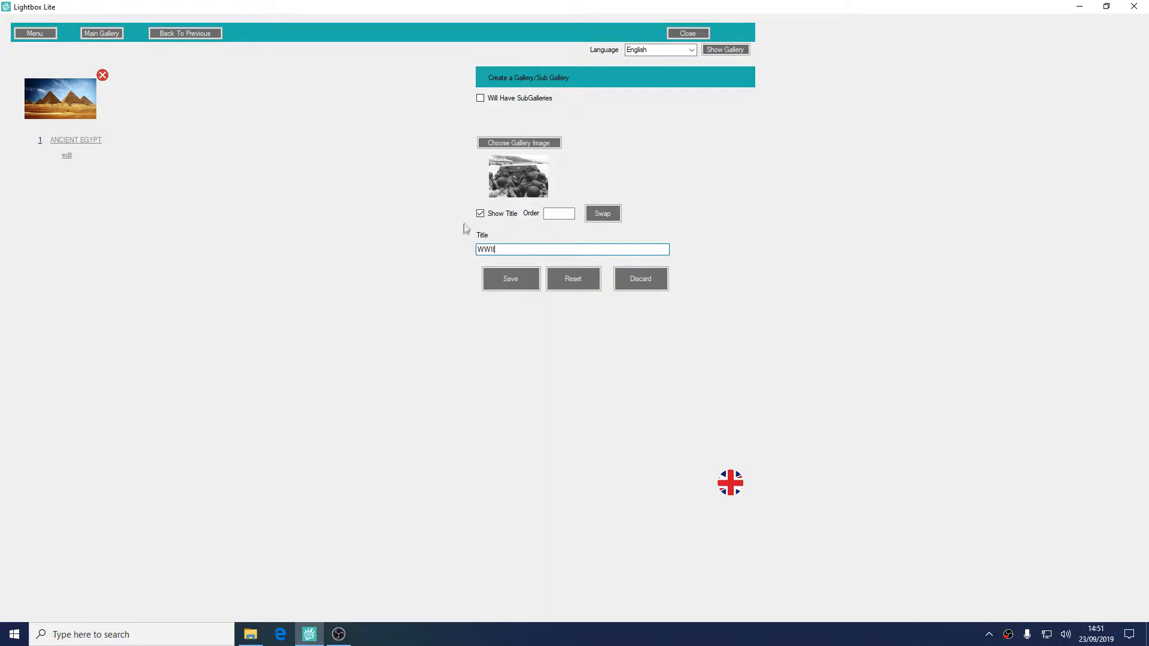
Mark the WWII gallery as having subgalleries, give it the Standard layout, and save it
left_click(504, 101)
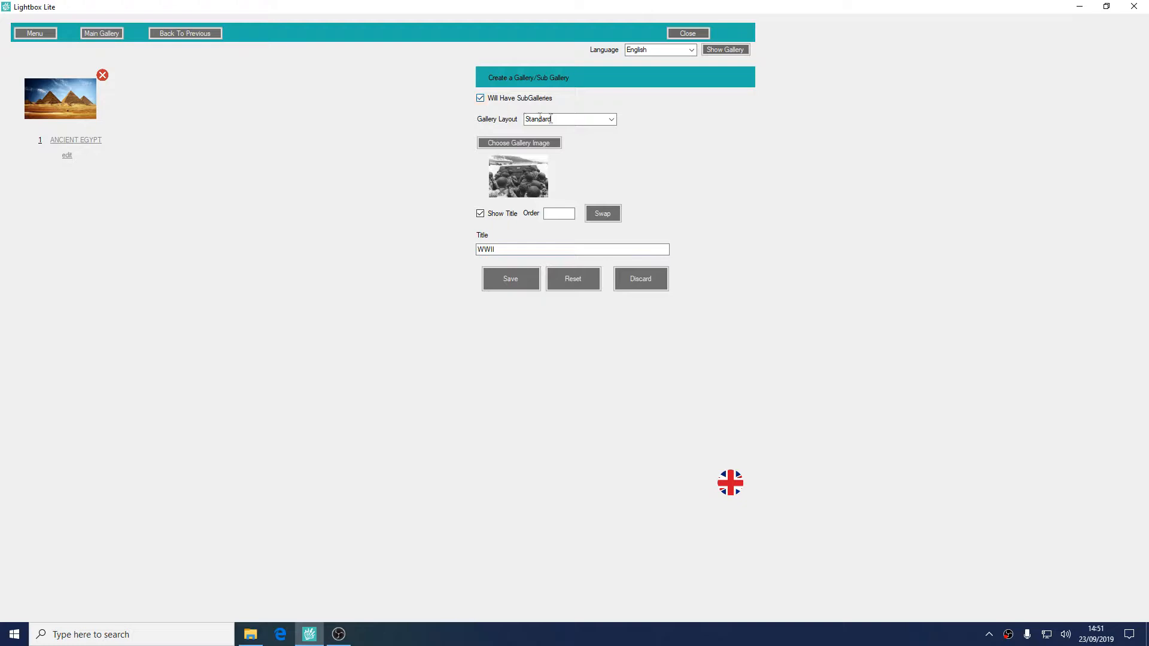
left_click(609, 120)
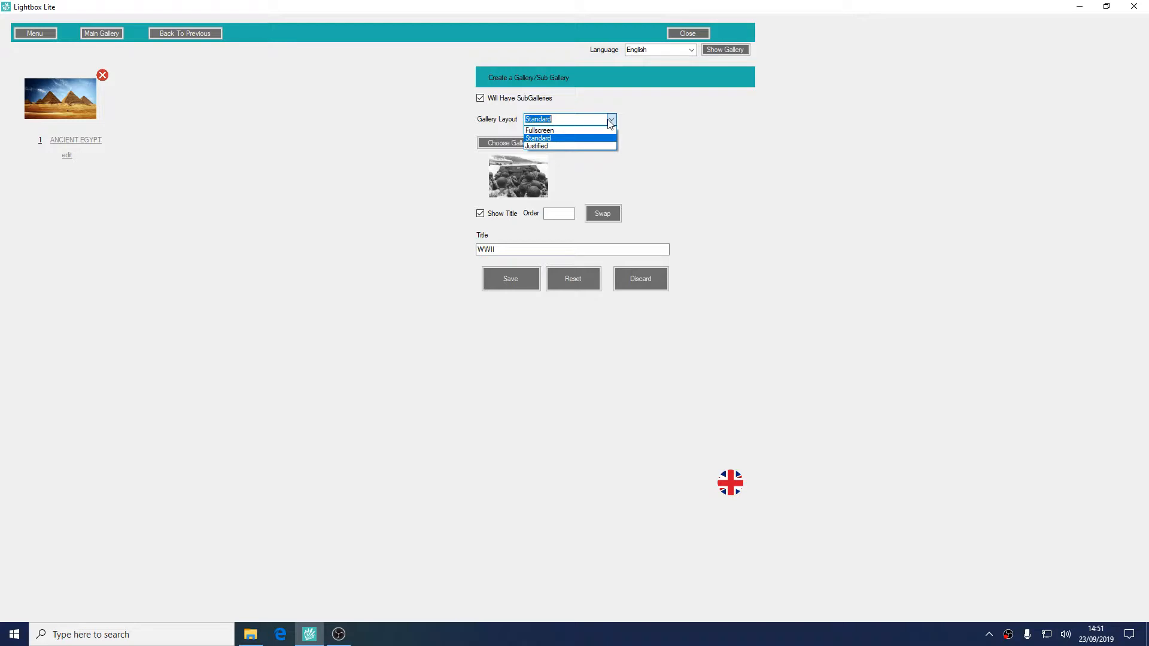
left_click(601, 140)
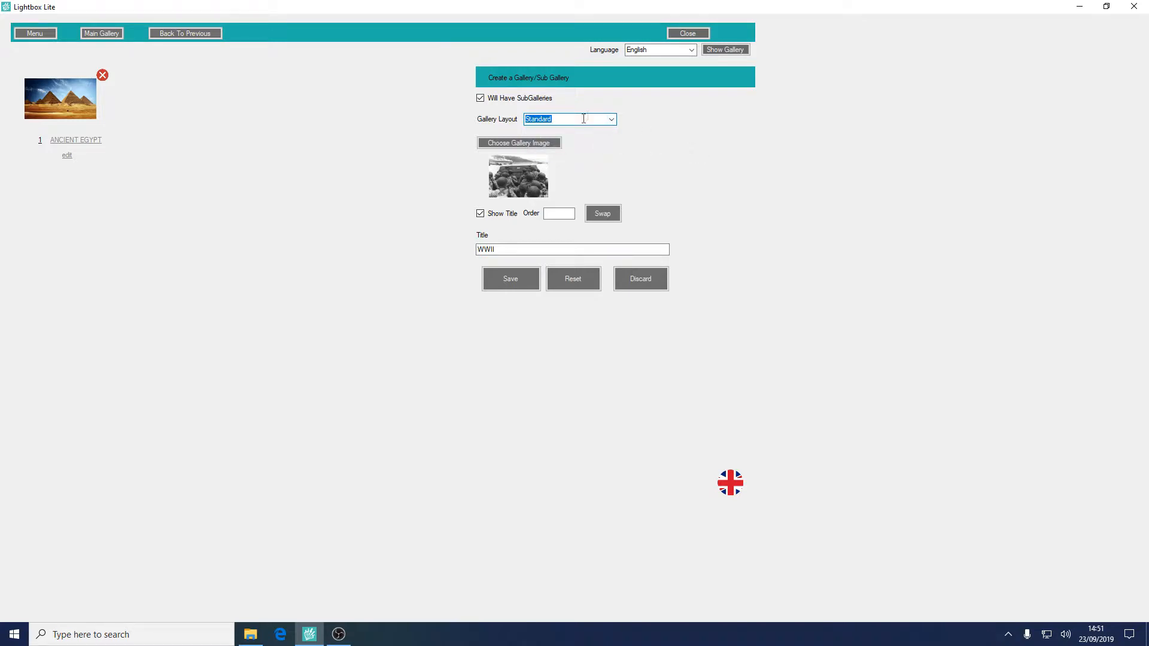
left_click(489, 278)
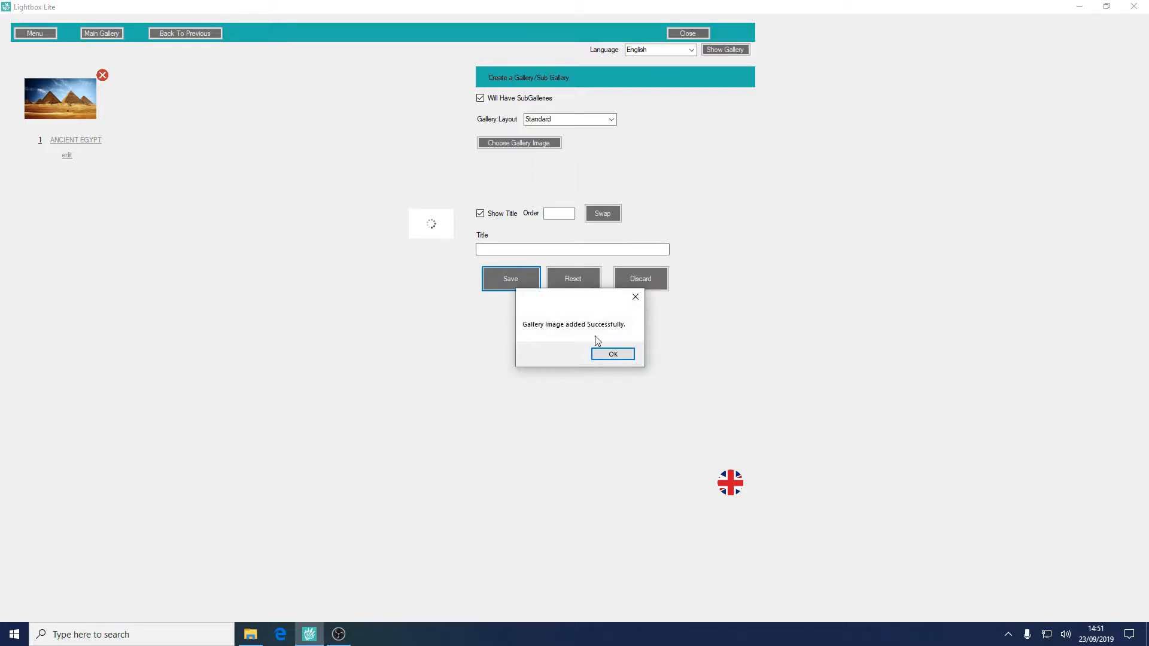
left_click(607, 354)
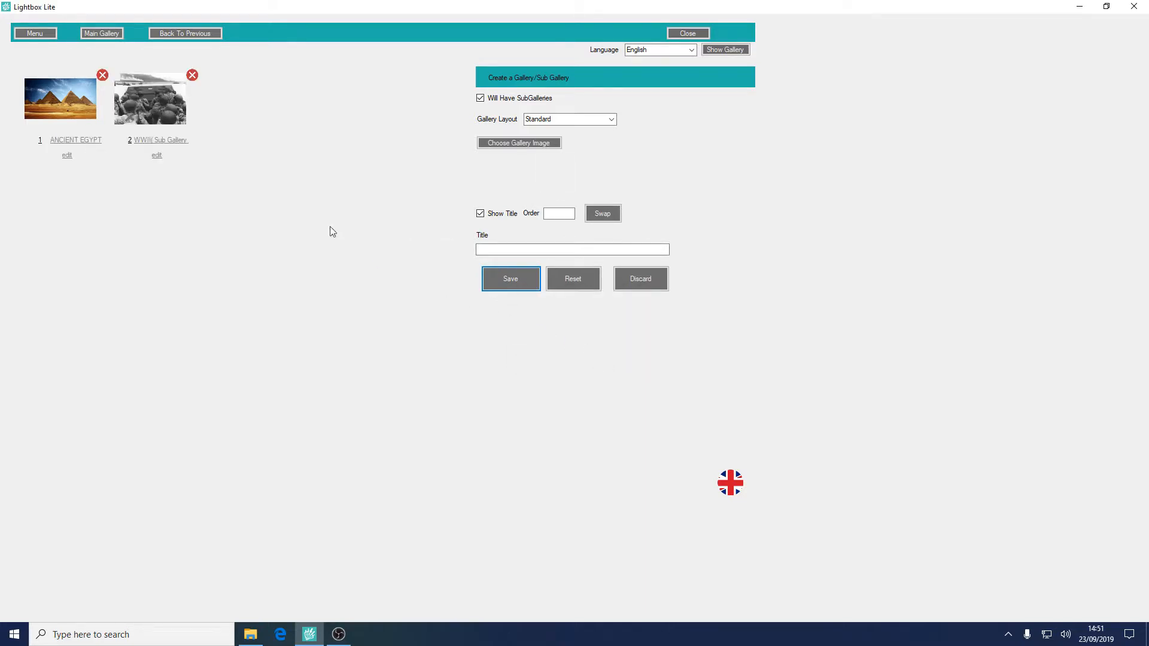
Inside the WWII gallery, create and save a subgallery titled In the Air, using an aircraft image from the In the Air folder
left_click(183, 120)
left_click(479, 252)
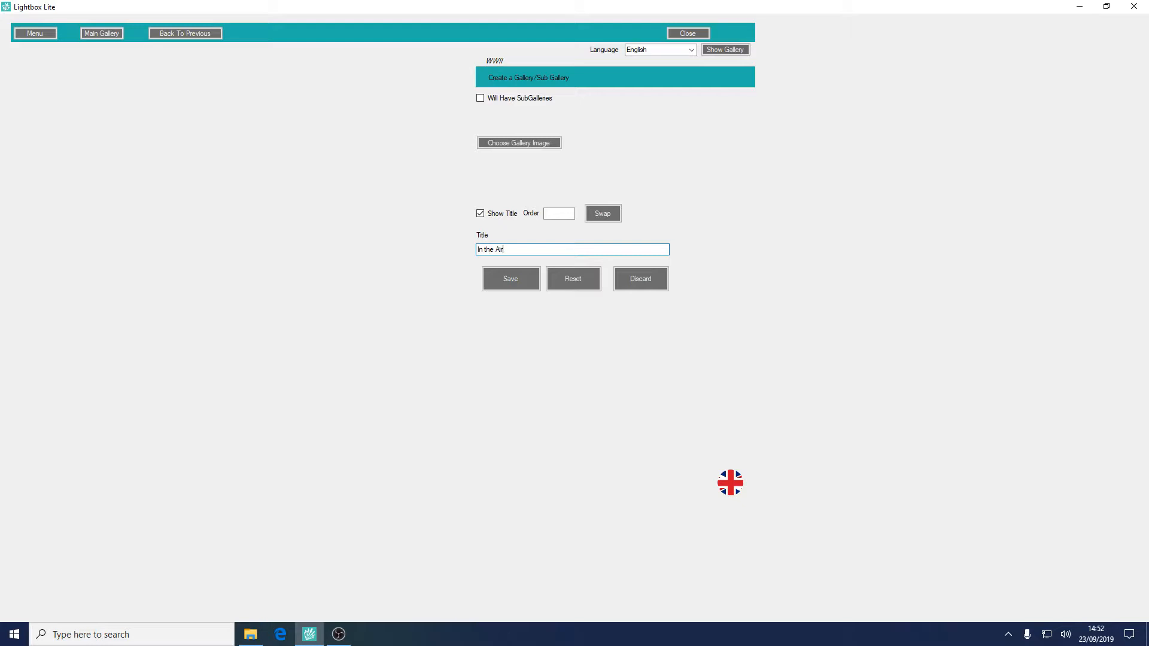
left_click(500, 144)
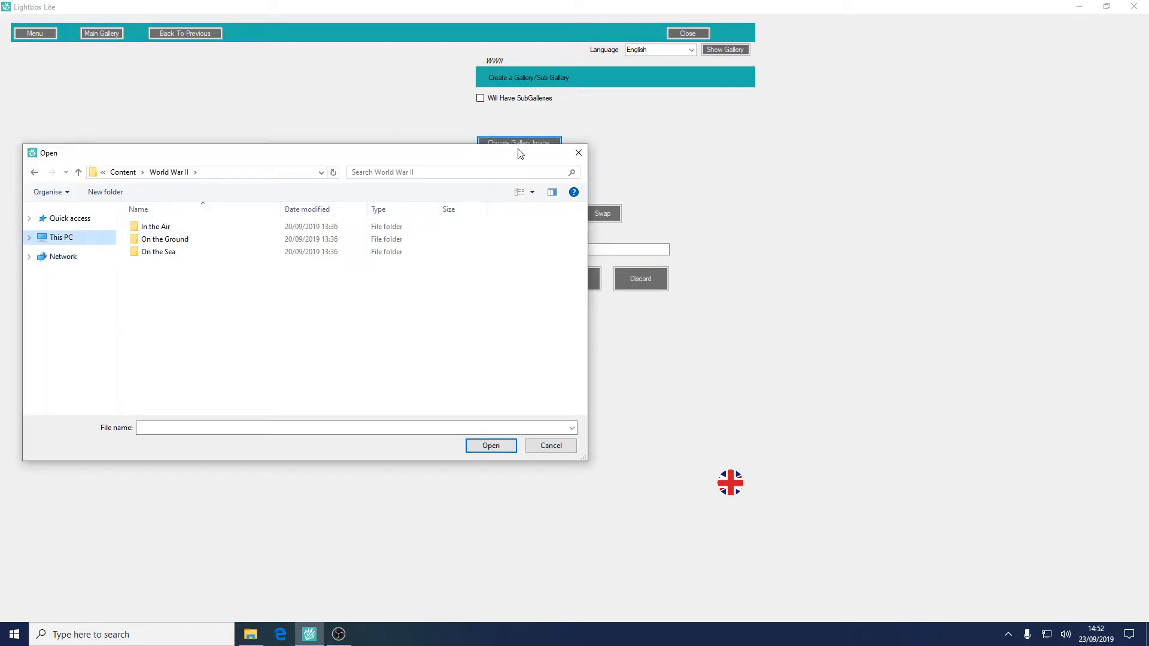
double_click(321, 226)
left_click_drag(585, 221, 577, 381)
left_click(209, 312)
left_click(485, 448)
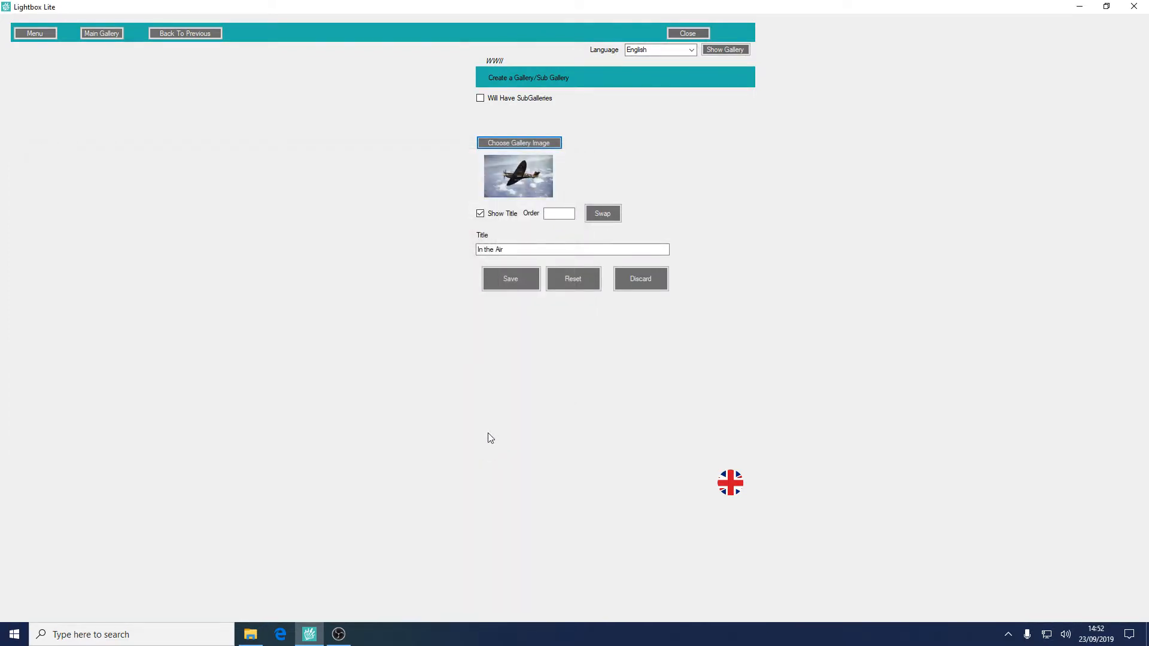
left_click(517, 293)
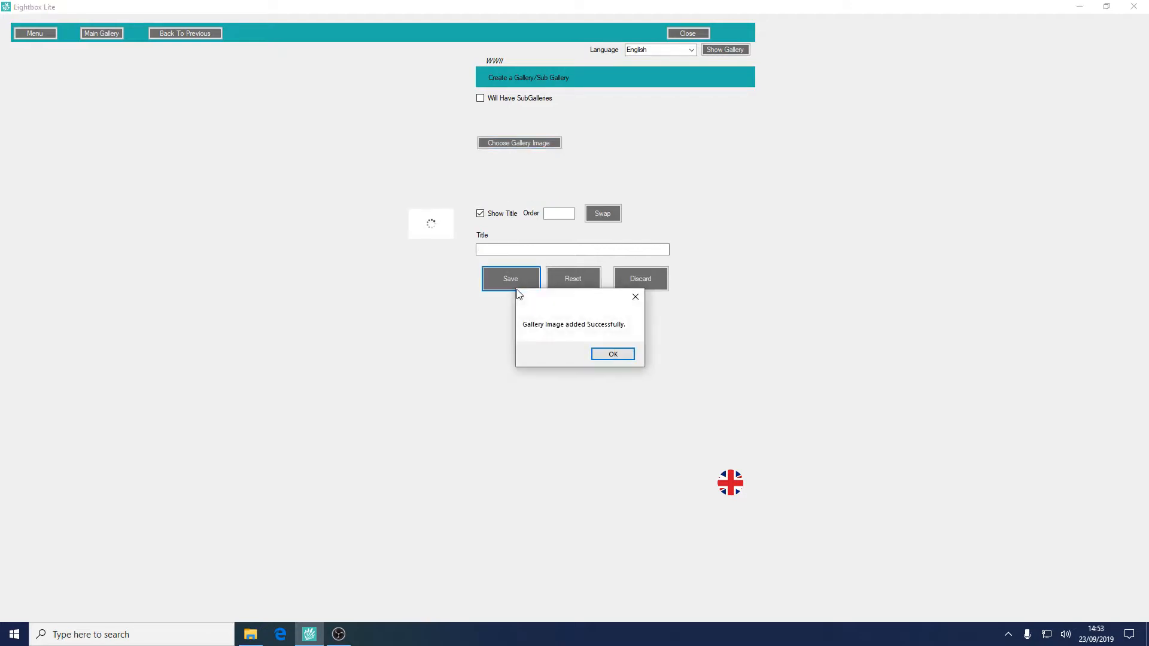
left_click(612, 355)
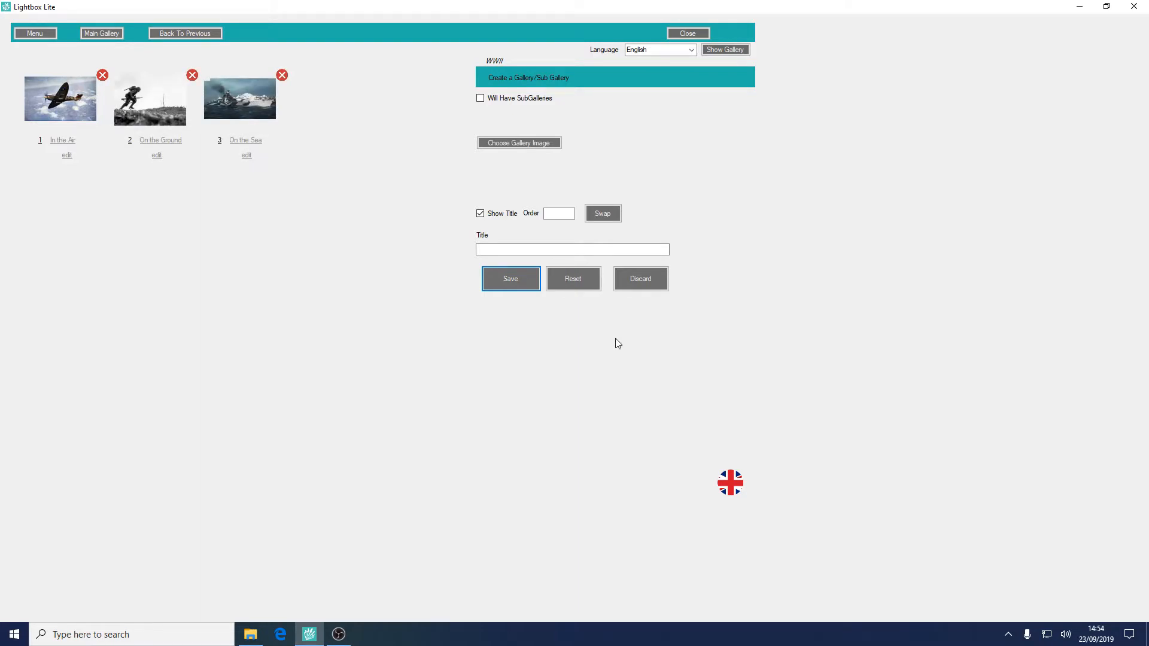
Open the In the Air subgallery and add the Air Battle image file from the In the Air folder
left_click(84, 110)
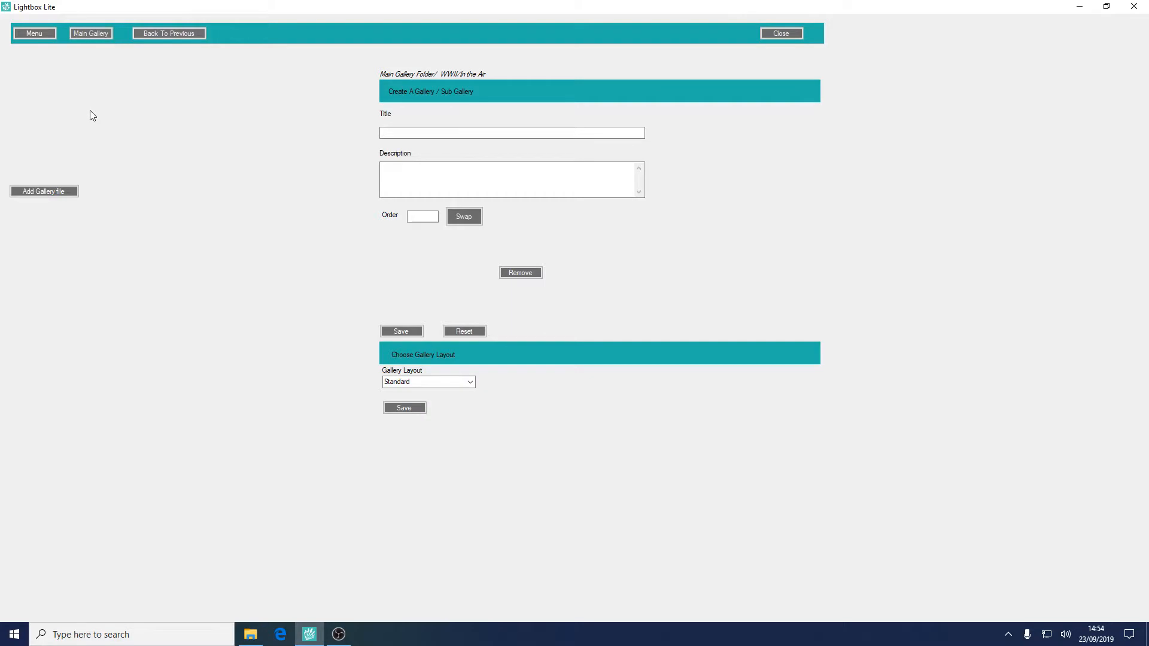
left_click(64, 191)
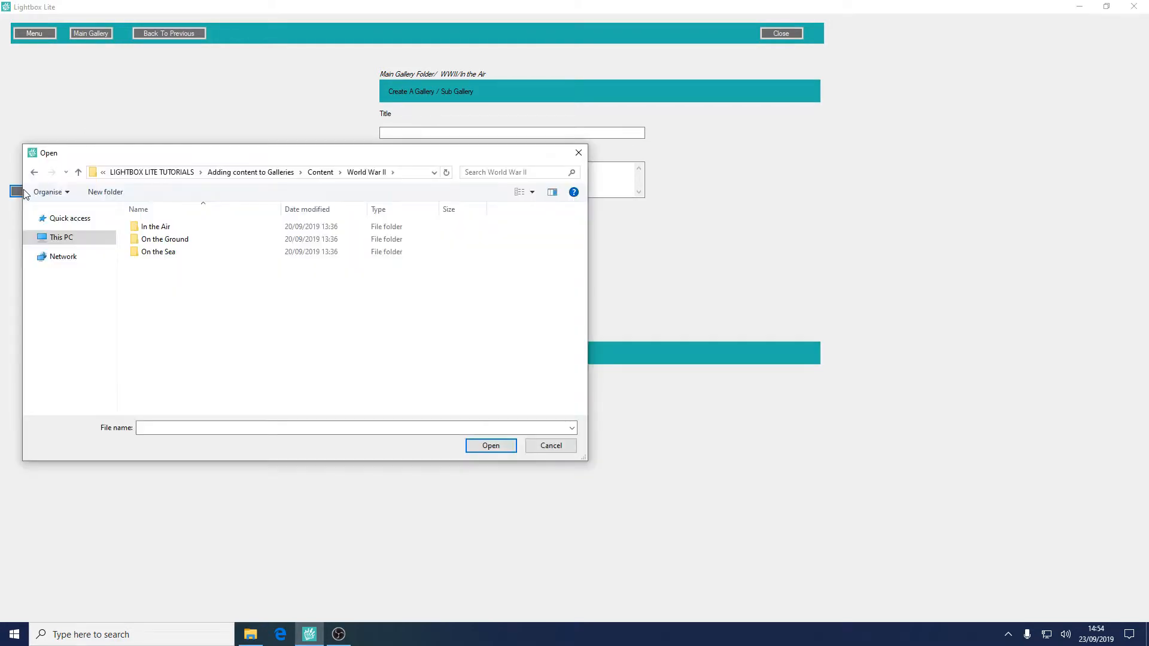
double_click(145, 231)
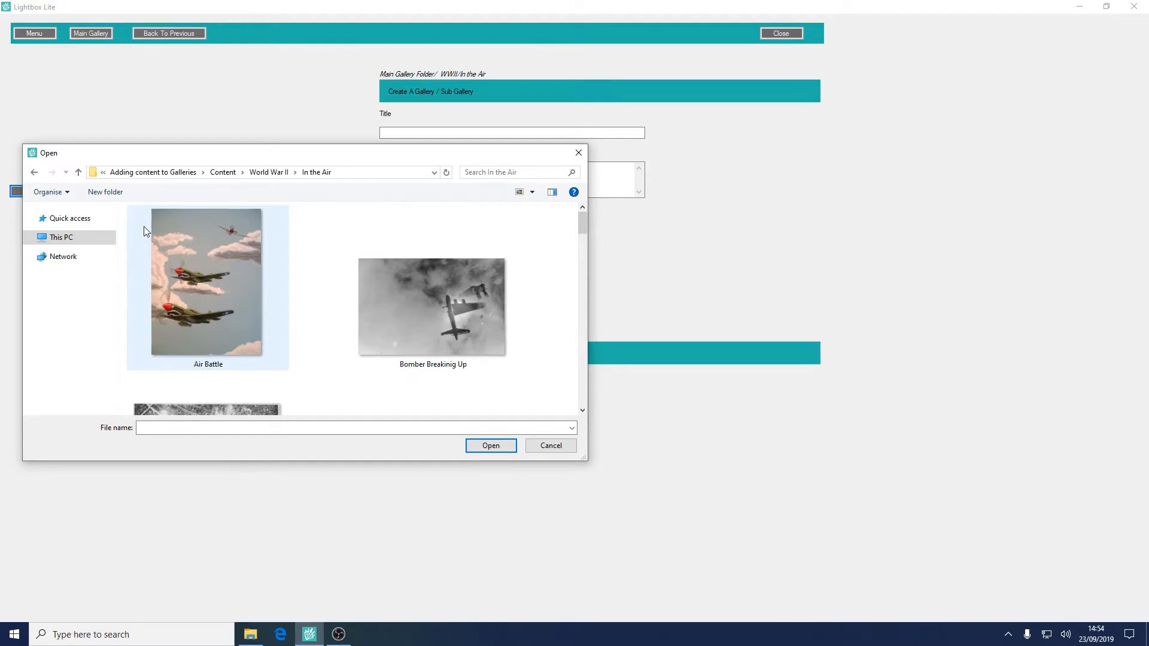
double_click(153, 230)
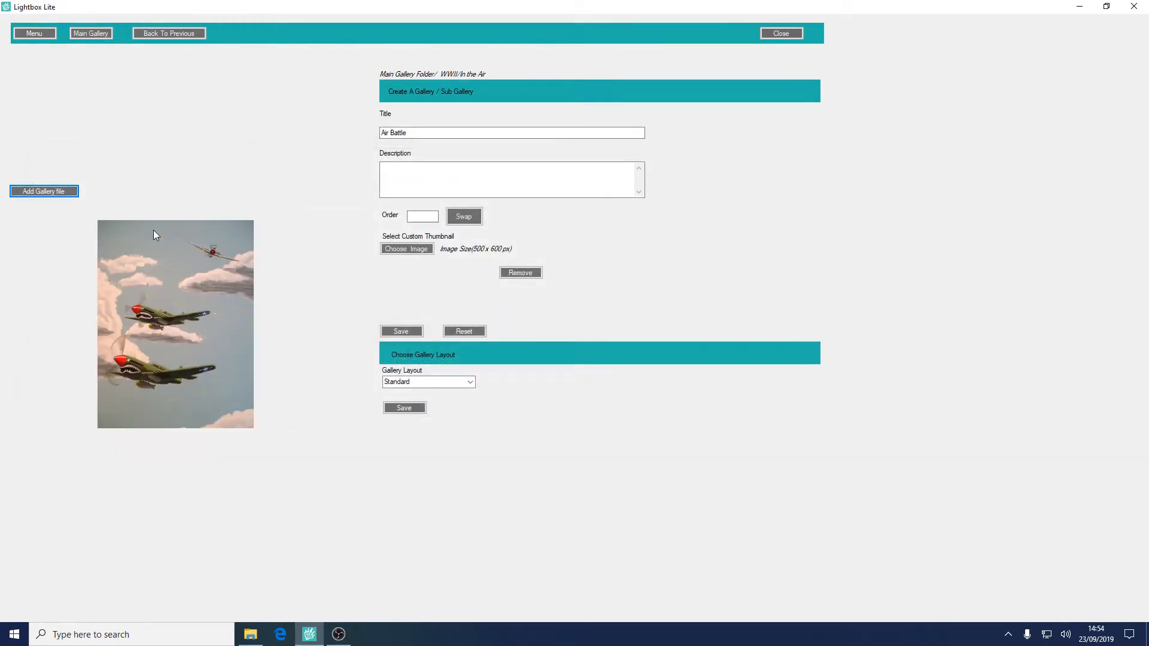
Give Air Battle a description beginning "The air warfare of World War II was a major component in all theaters" and save the item
left_click(387, 189)
key("ctrl+v")
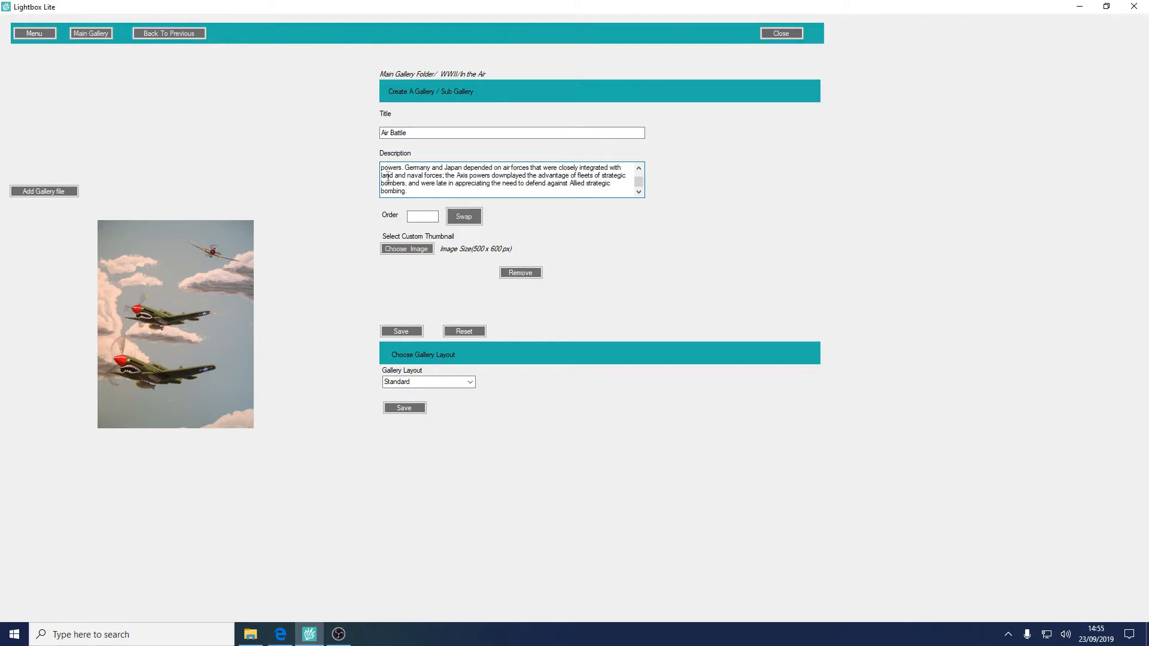
left_click(412, 335)
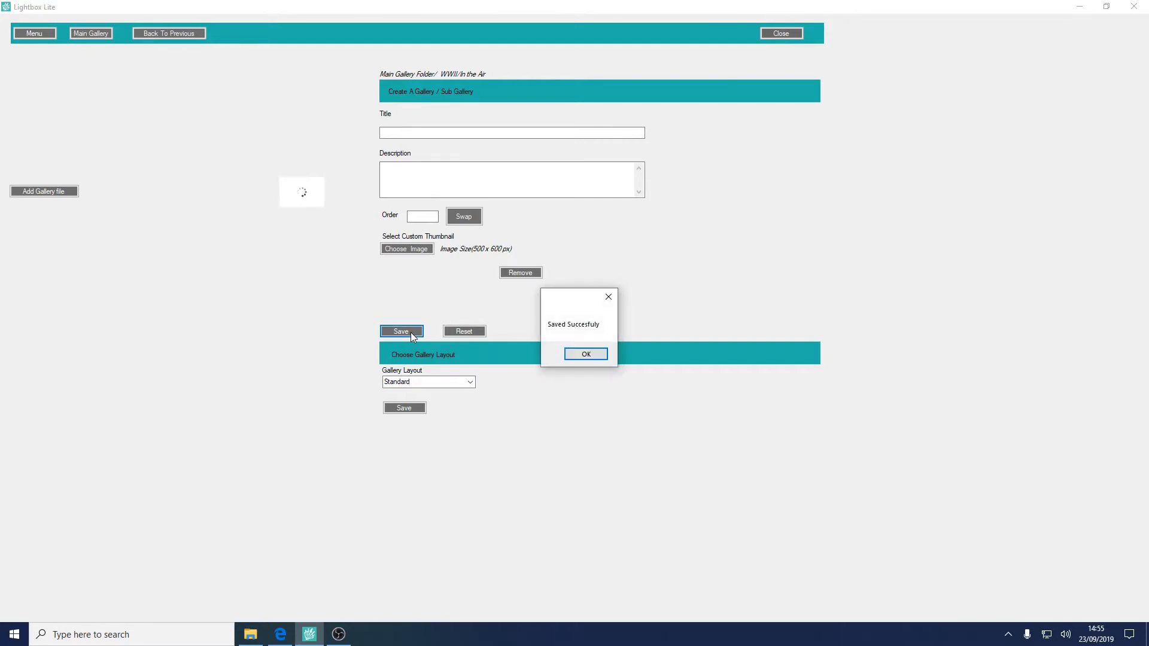
key("Return")
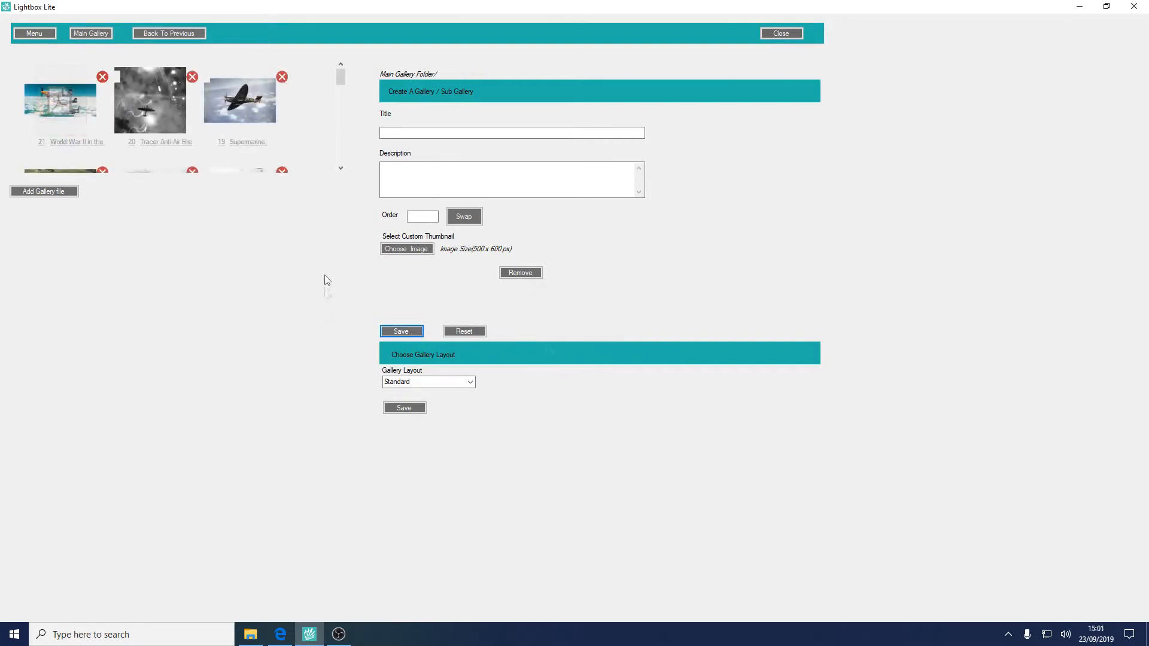
Look through the In the Air subgallery's files and open the Air Battle item's details
scroll(318, 88, "down", 4)
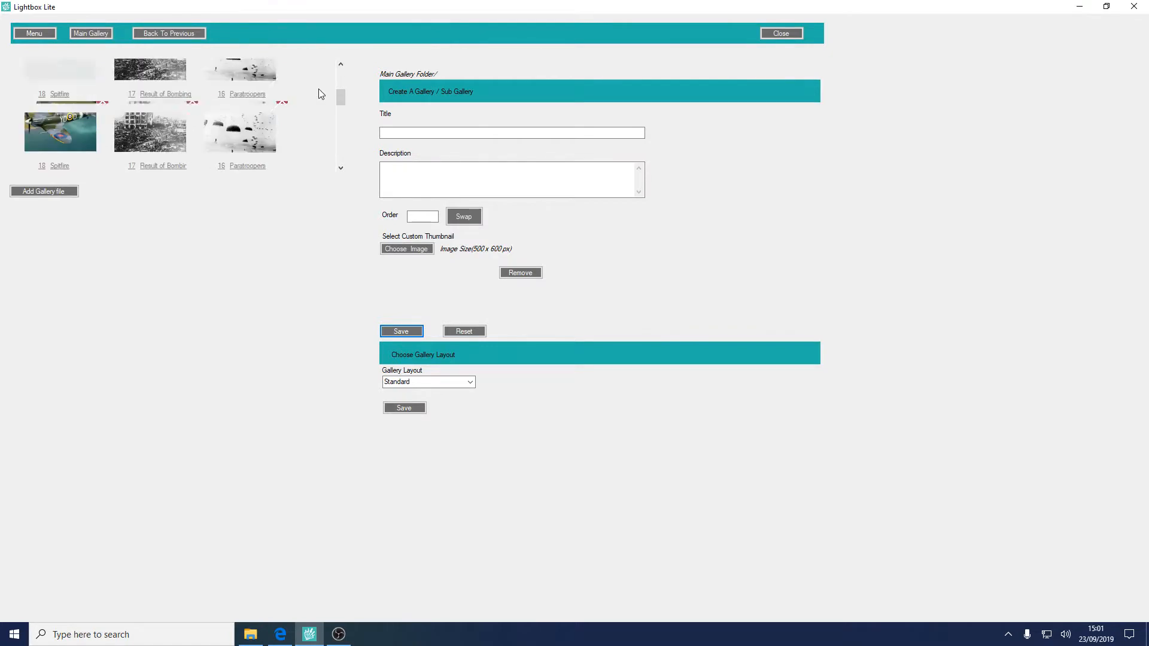
scroll(319, 91, "down", 4)
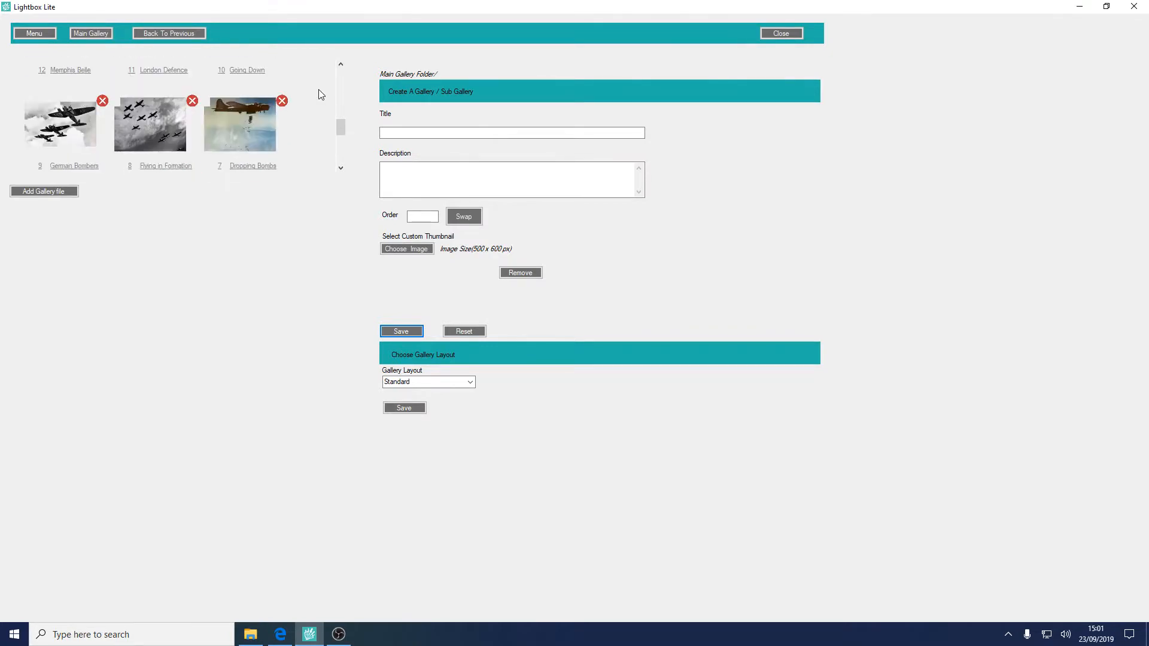
scroll(321, 94, "down", 3)
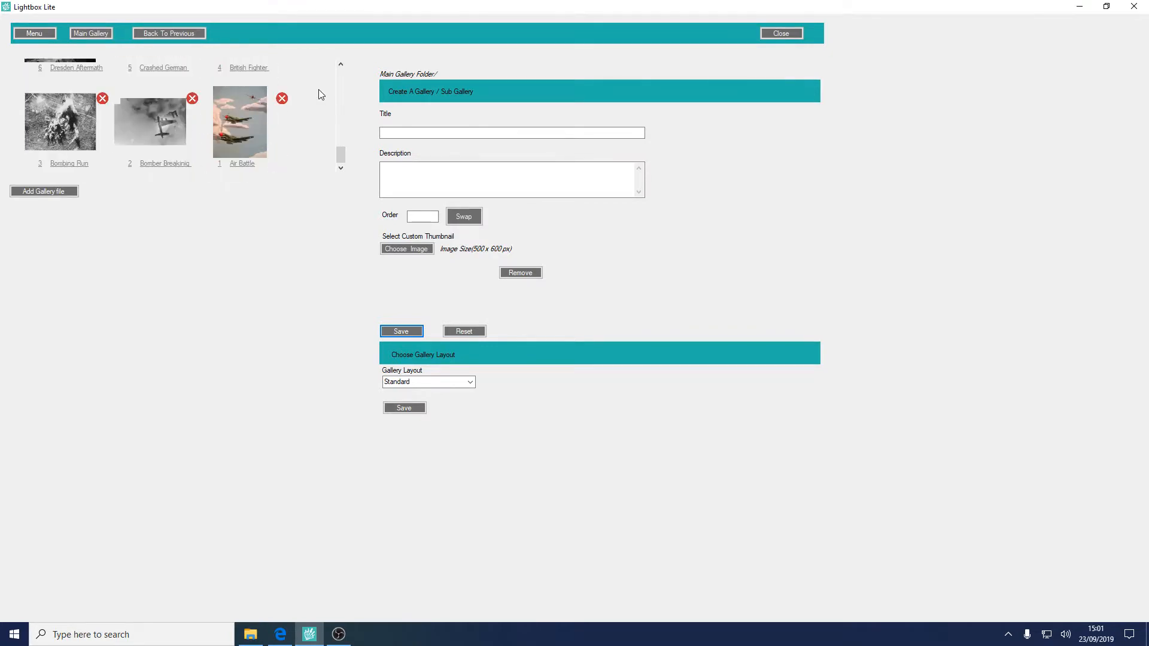
left_click(252, 121)
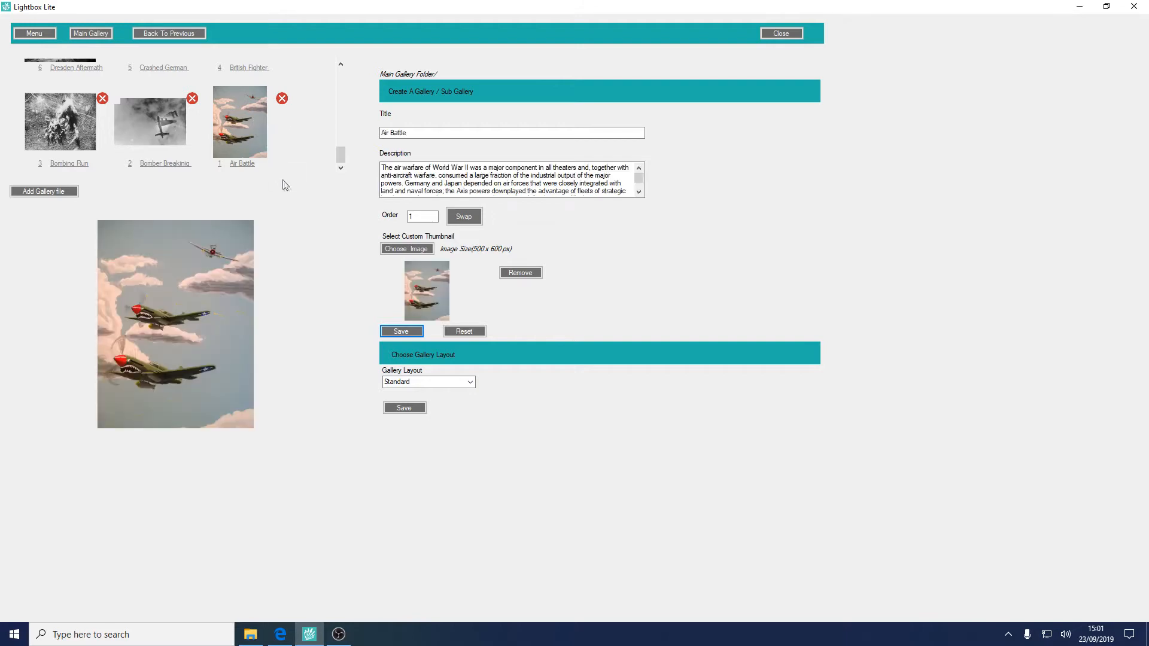
Set the In the Air subgallery's layout to Justified and save the layout
left_click(470, 383)
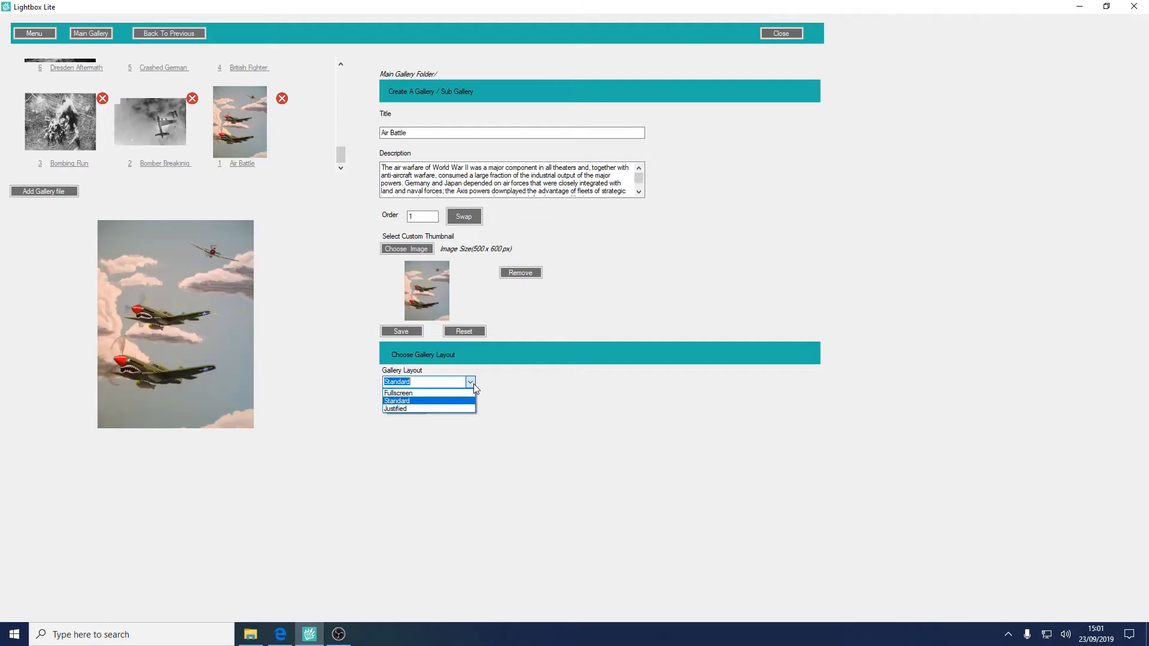
left_click(426, 409)
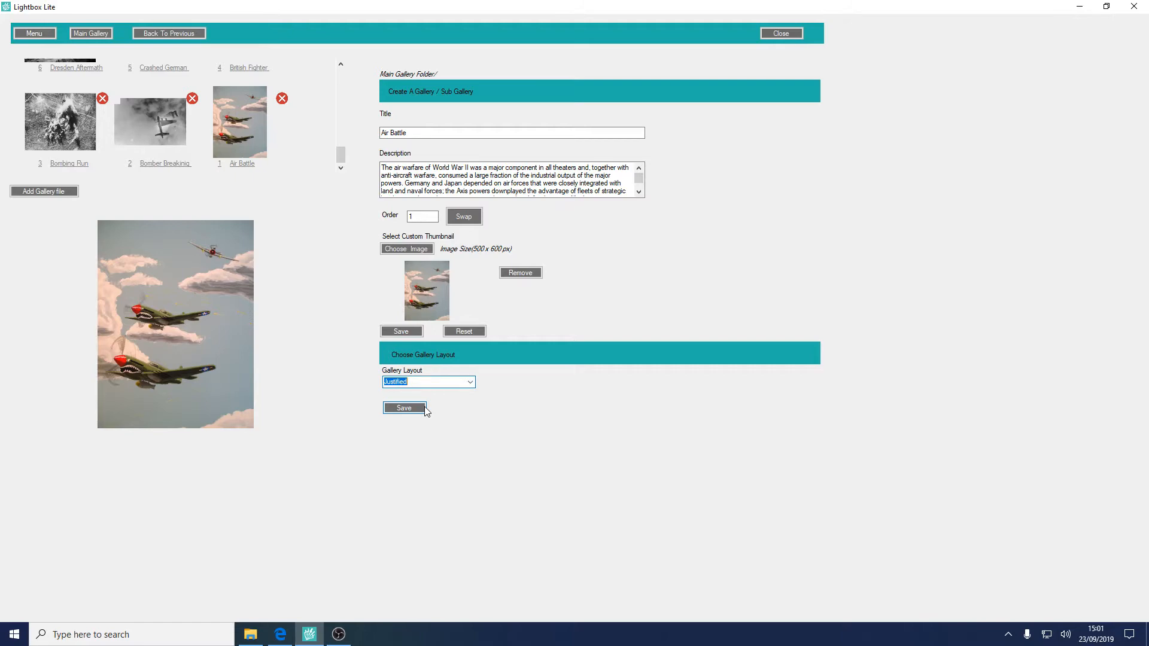
left_click(416, 412)
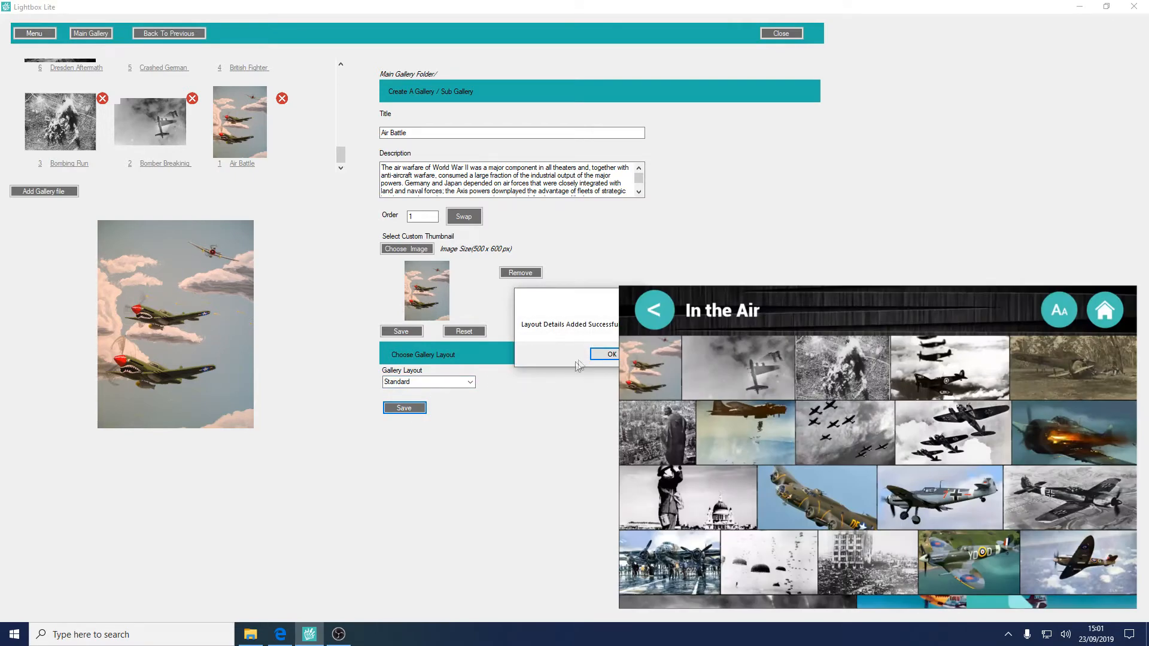
left_click(600, 355)
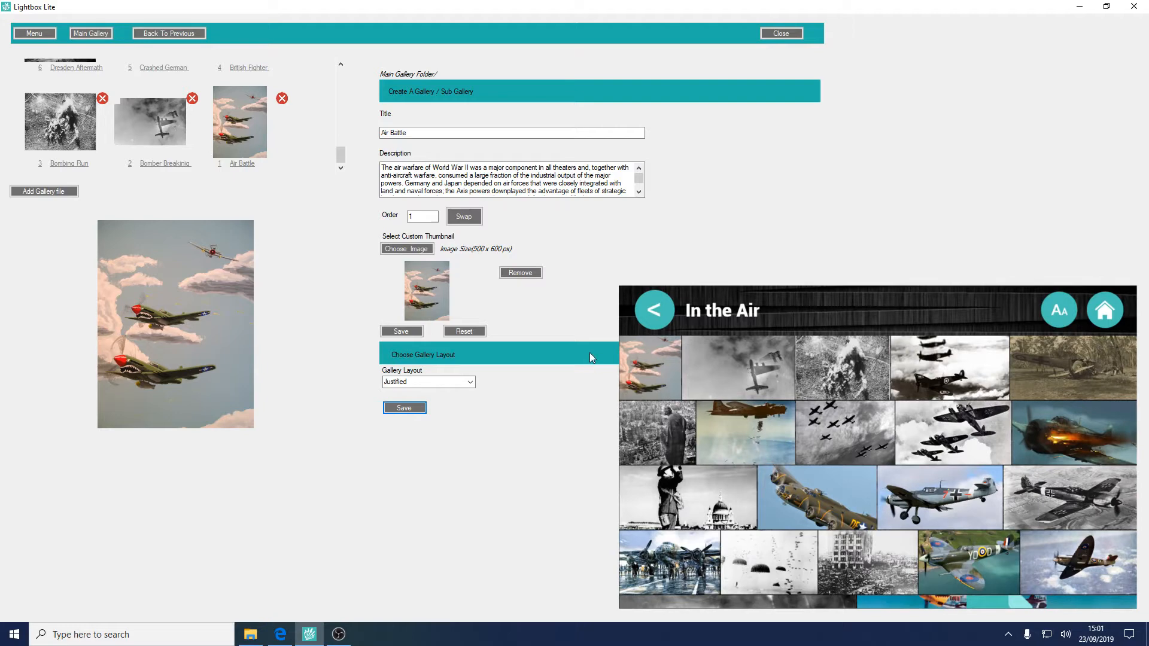
Return to the main gallery list, edit the ANCIENT EGYPT gallery, replace its title with EG, and save it
left_click(196, 34)
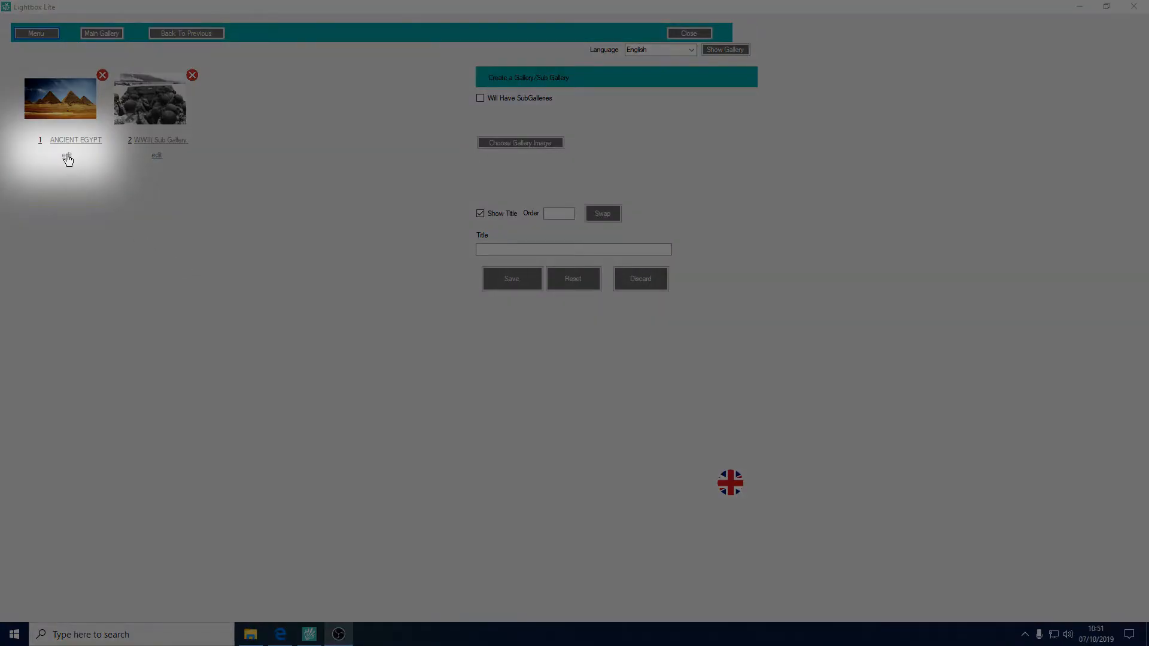
left_click(66, 157)
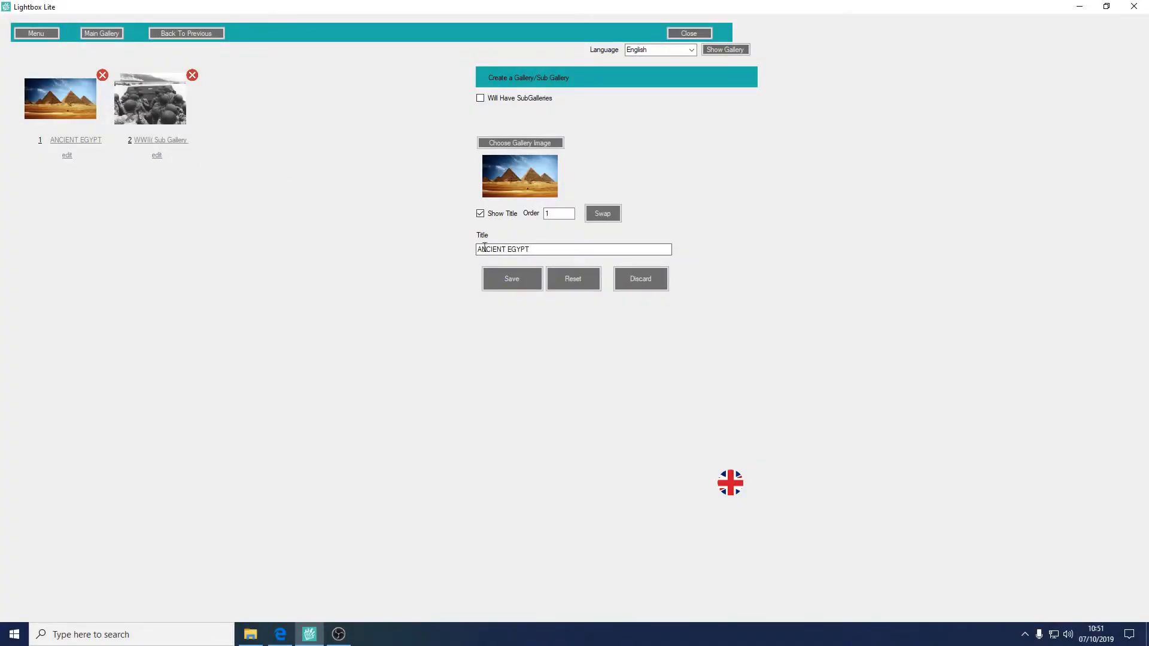
left_click_drag(530, 249, 468, 256)
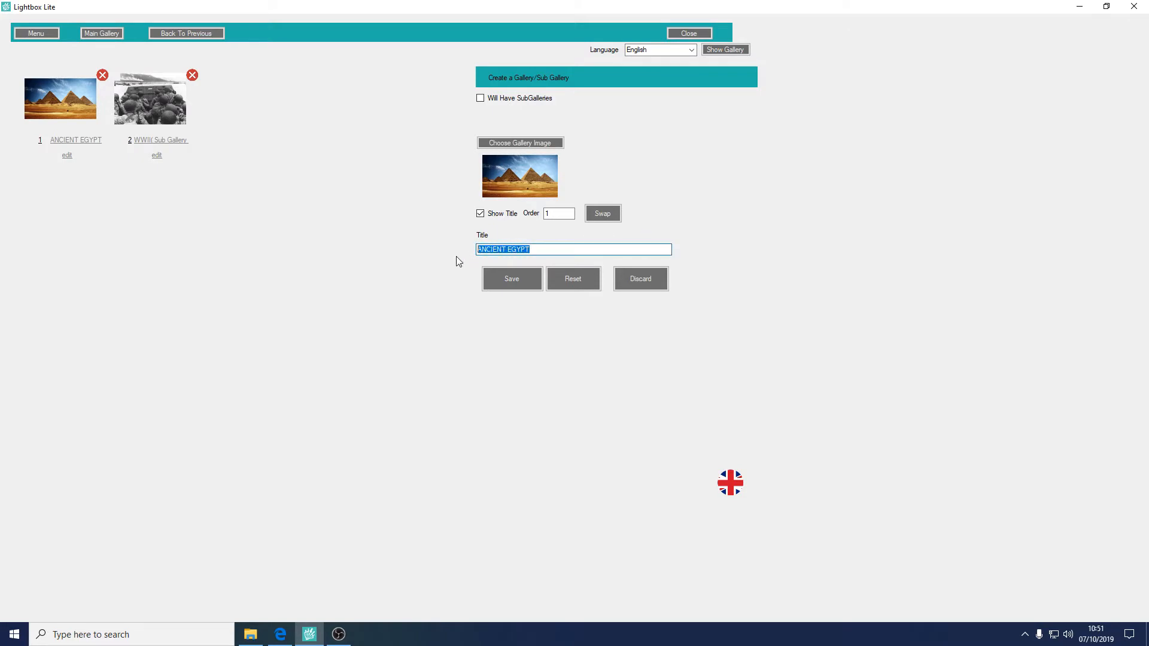
type("EG")
left_click(511, 280)
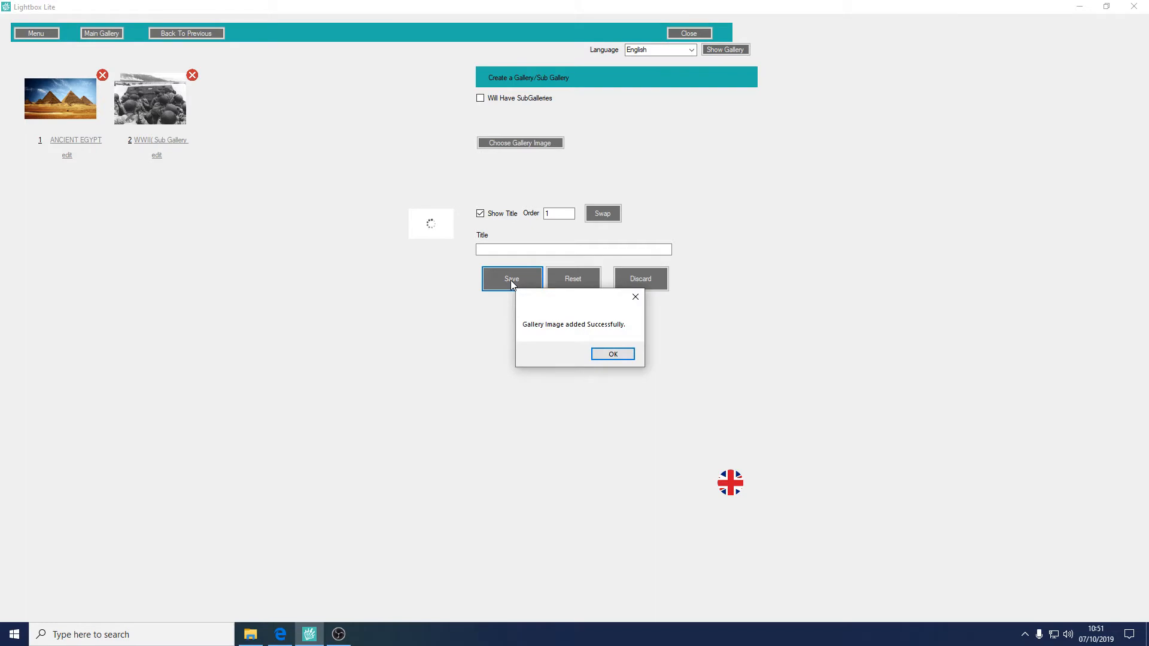
Delete the Egyptian Tableau item from the ANCIENT EGYPT gallery and confirm the deletion
left_click(605, 355)
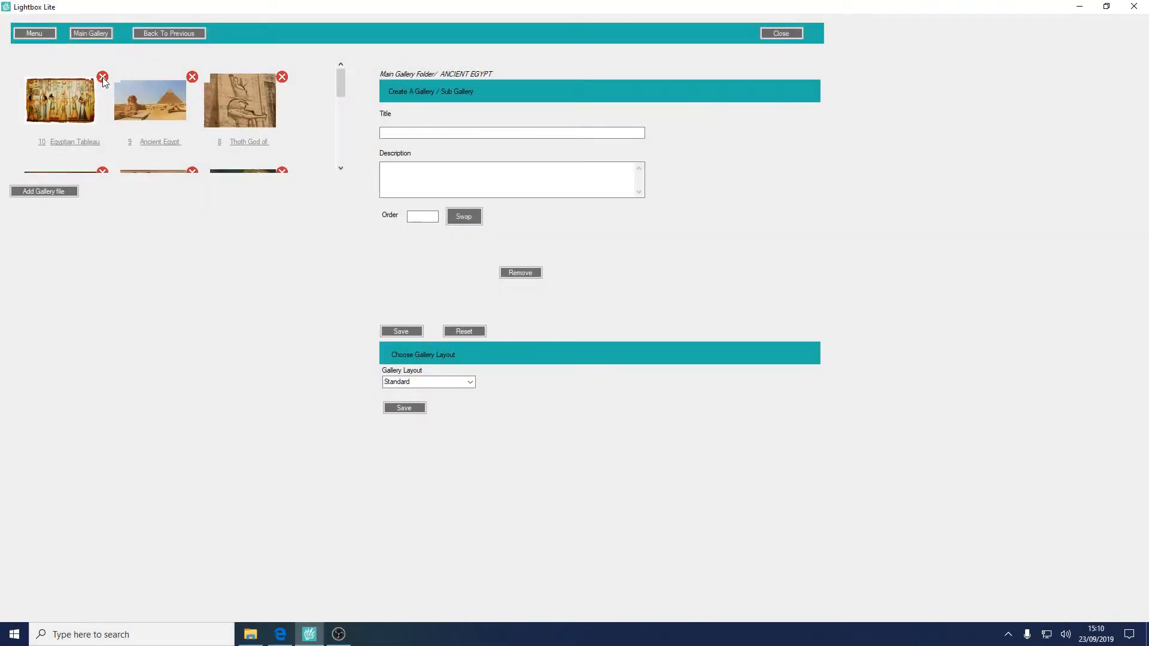
left_click(103, 79)
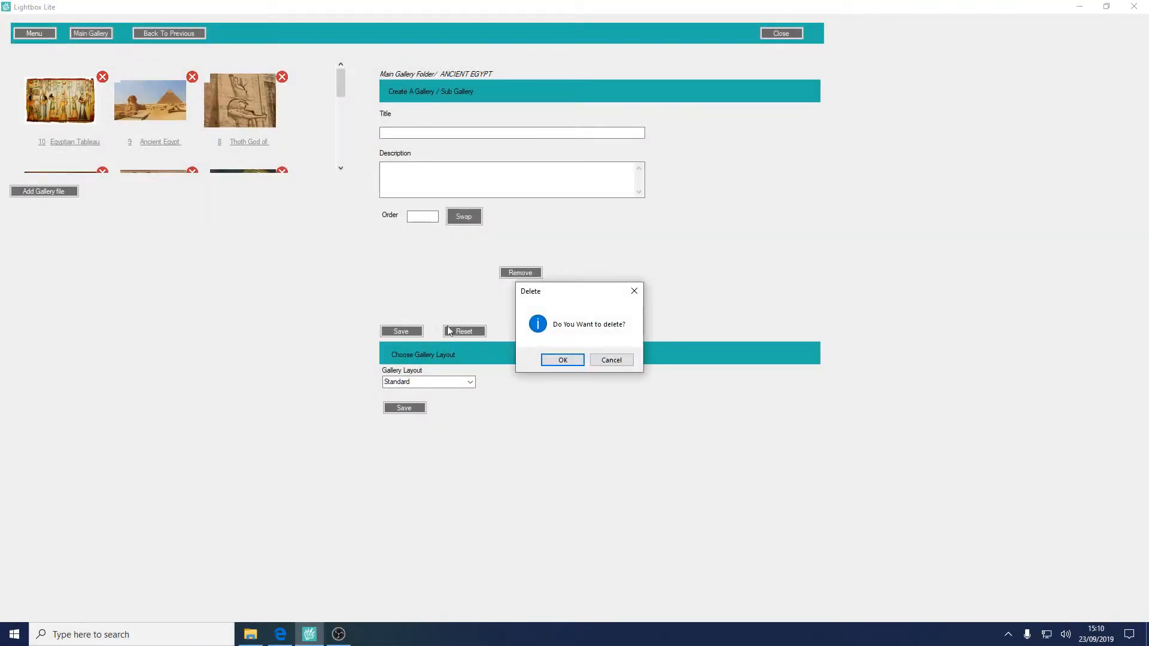
left_click(551, 362)
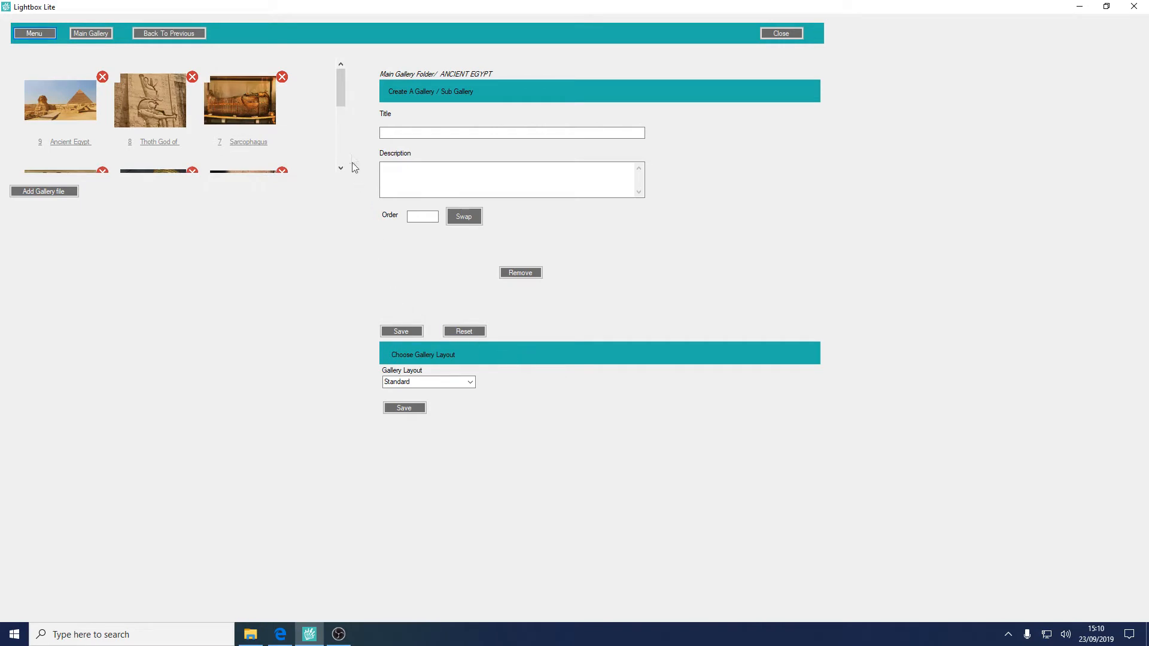
Replace the Golden Head item's file with the Golden Head of Egyptian Pharaoh image, save it, and check the gallery's thumbnails
left_click_drag(342, 105, 340, 160)
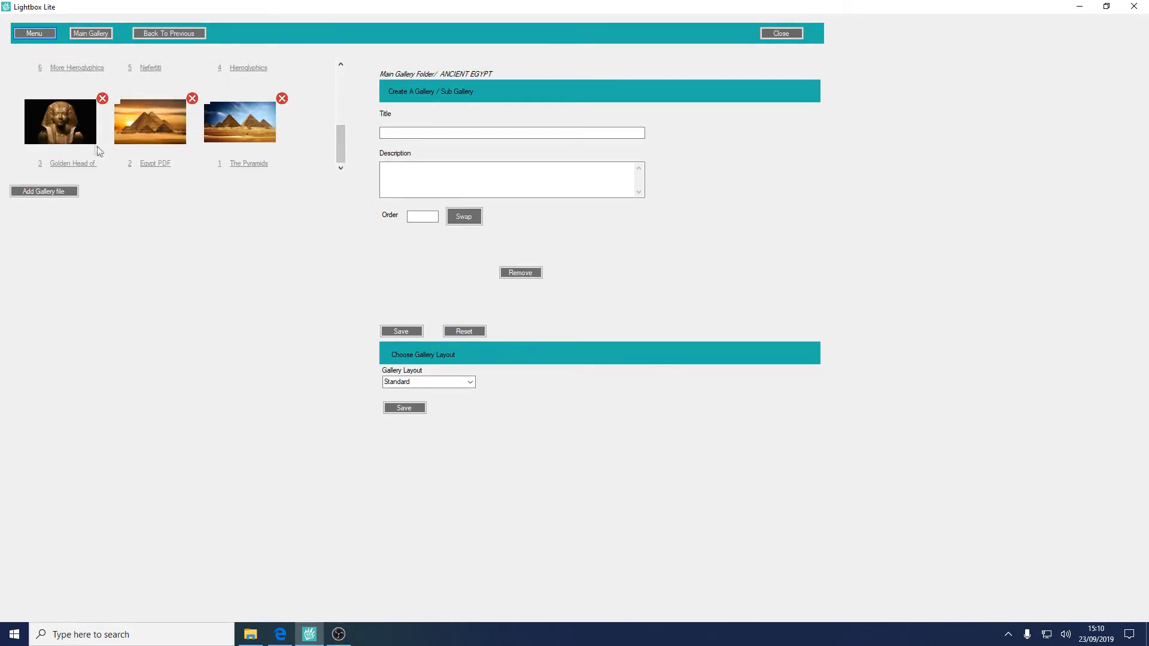
left_click(82, 136)
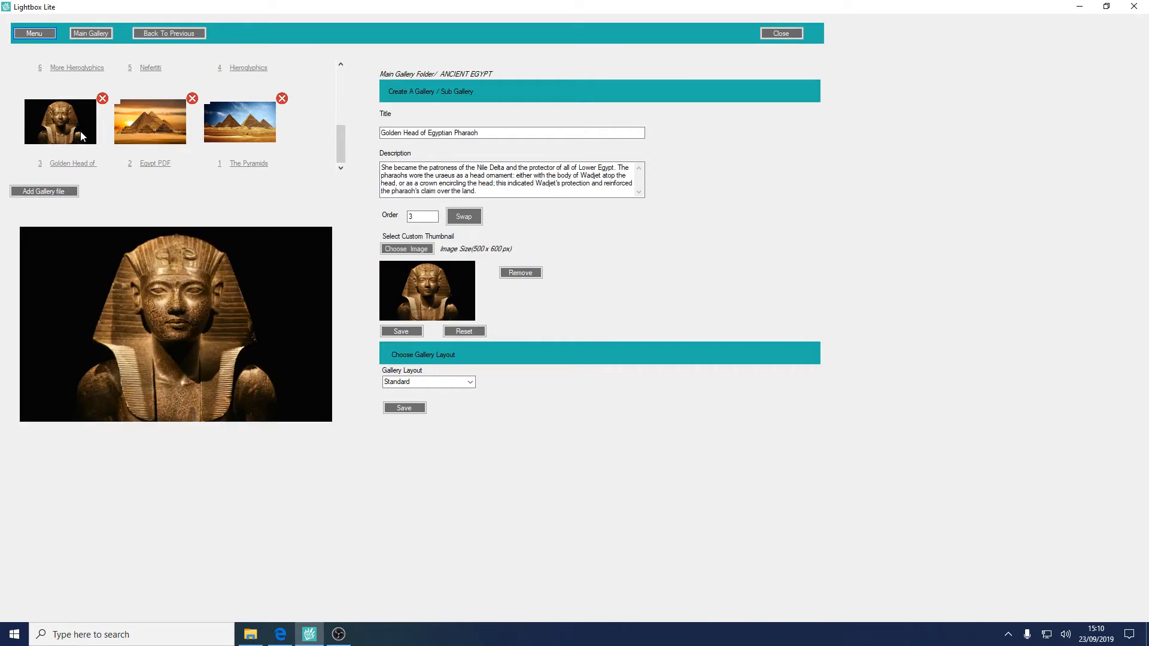
left_click(62, 190)
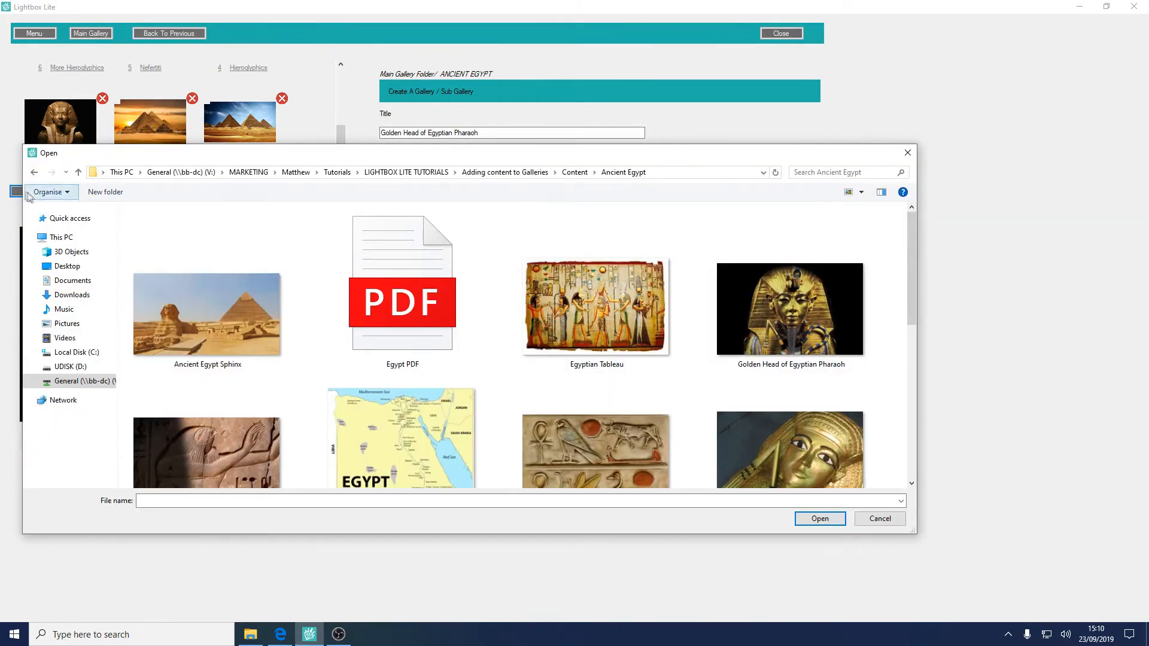
left_click(761, 323)
left_click(819, 519)
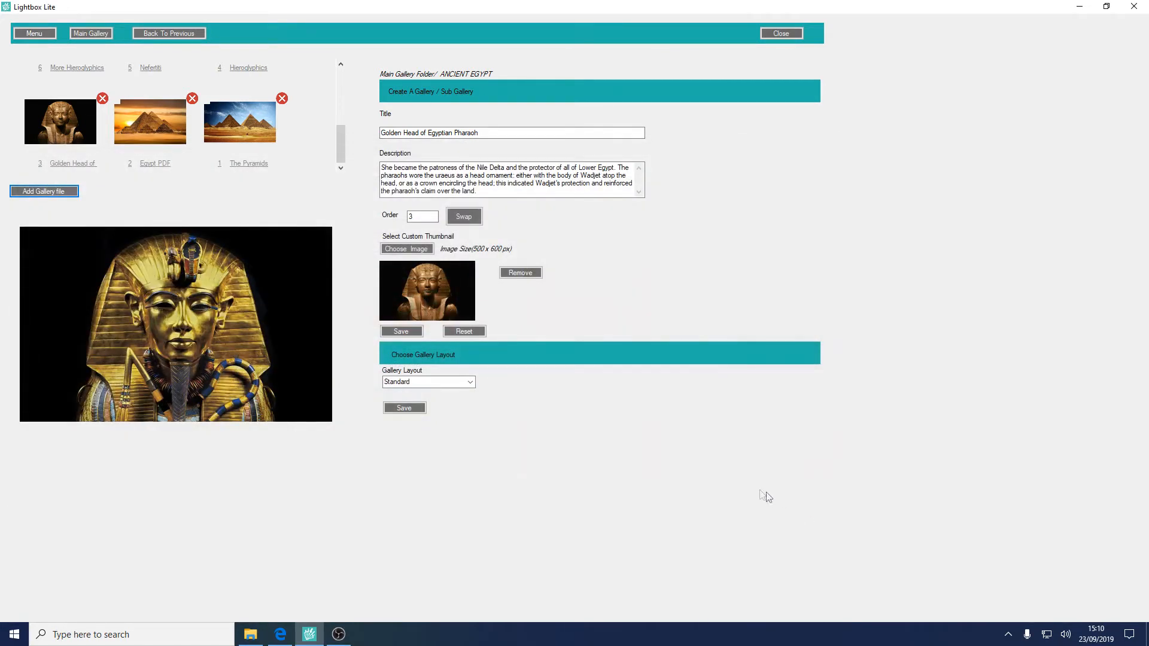
left_click(417, 335)
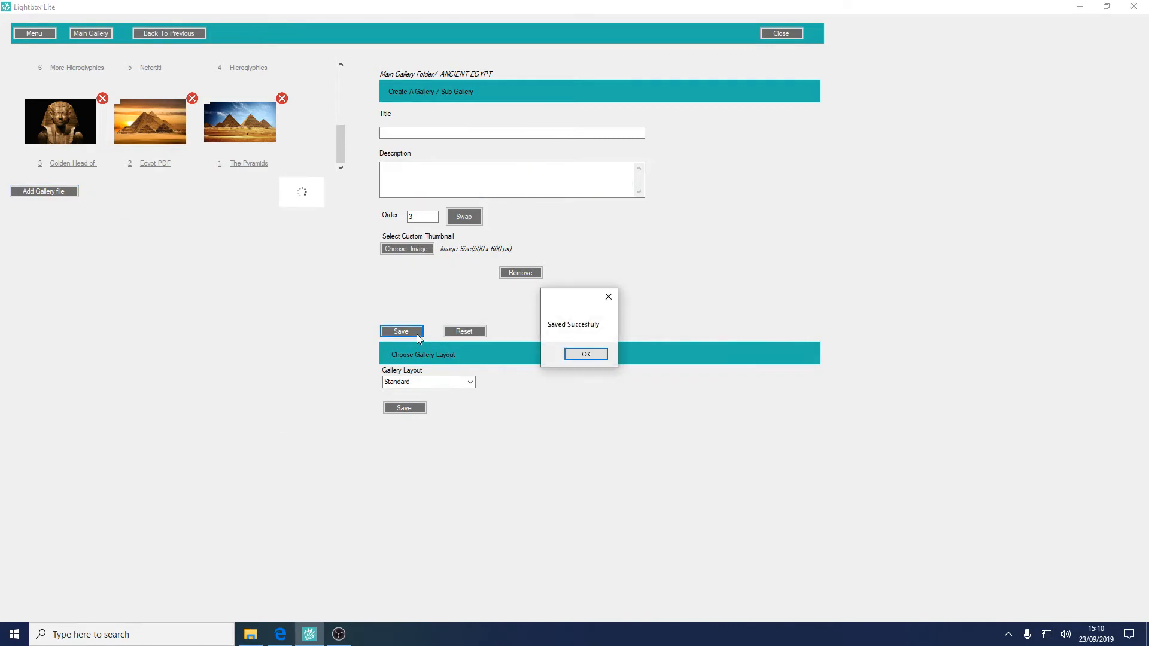
key("Return")
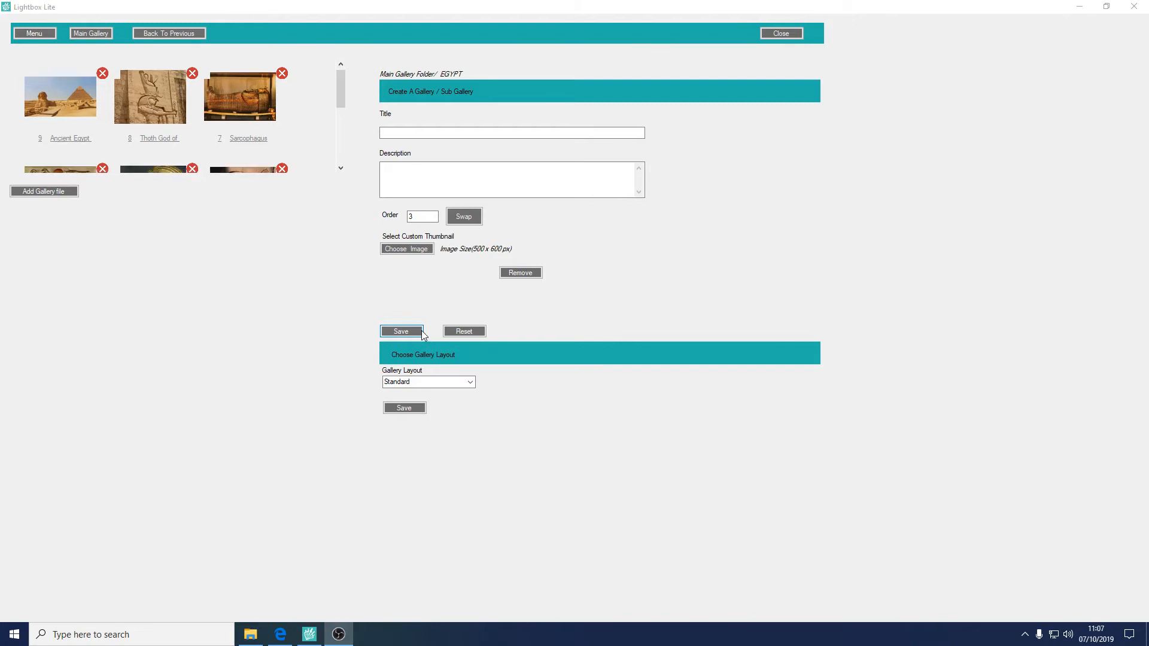
scroll(318, 133, "down", 1)
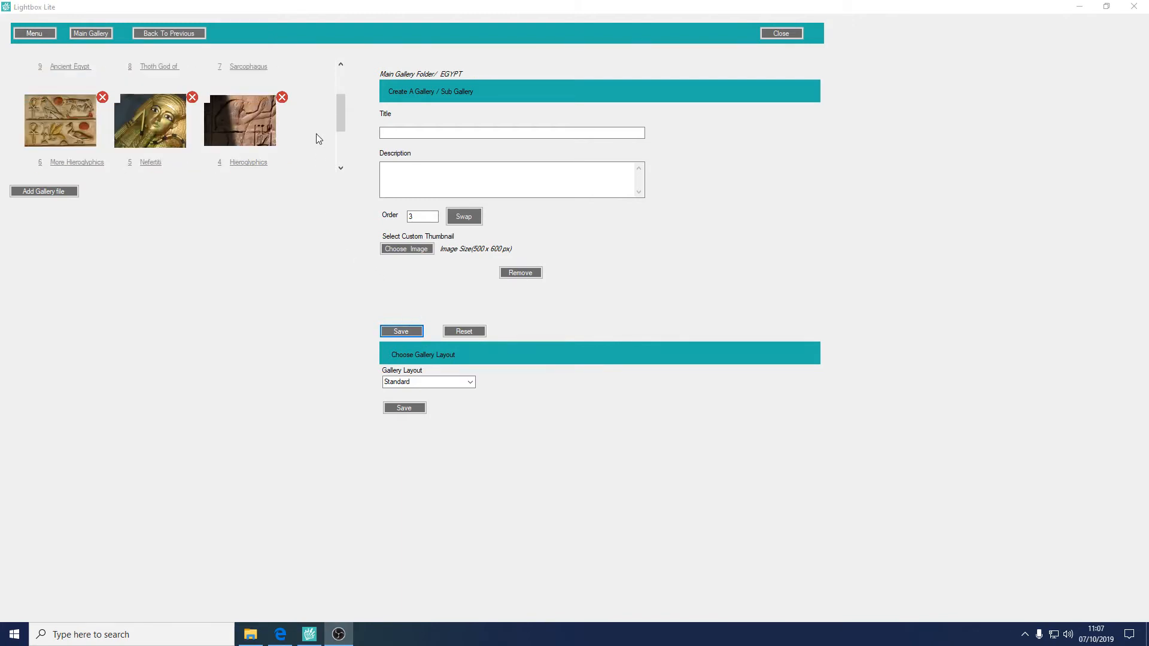
scroll(319, 139, "down", 1)
scroll(316, 135, "down", 1)
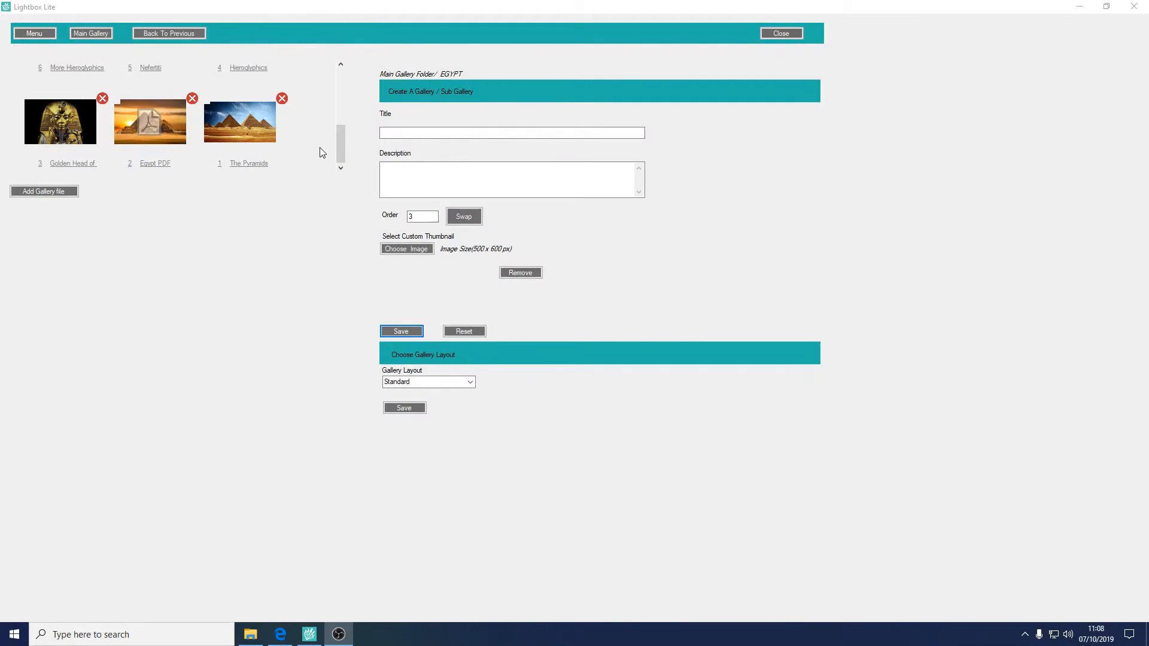
scroll(322, 151, "up", 3)
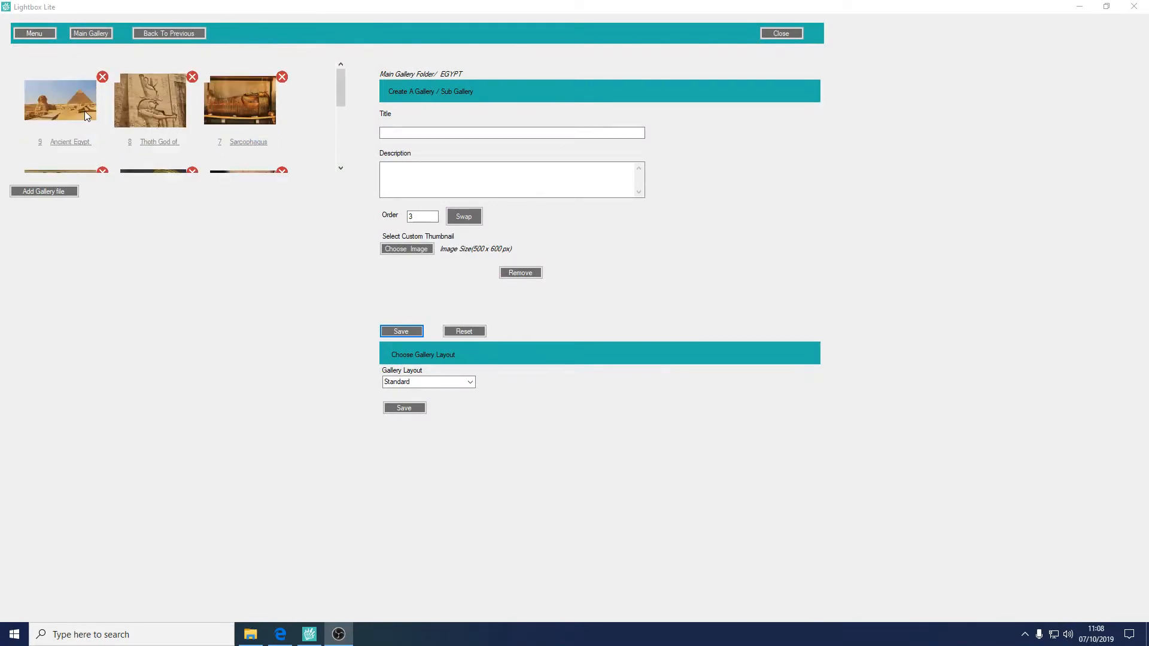
Open Ancient Egypt Sphinx and reset the details form, then try replacing the Sarcophagus item's file with Egyptian Tableau
left_click(84, 106)
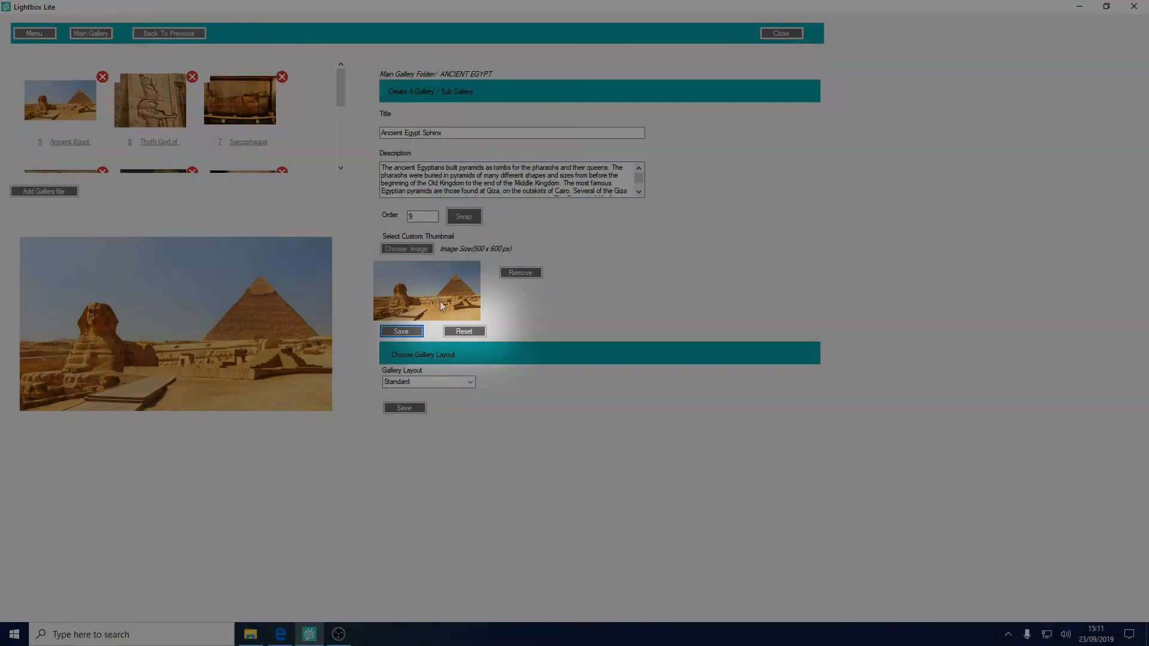
left_click(464, 331)
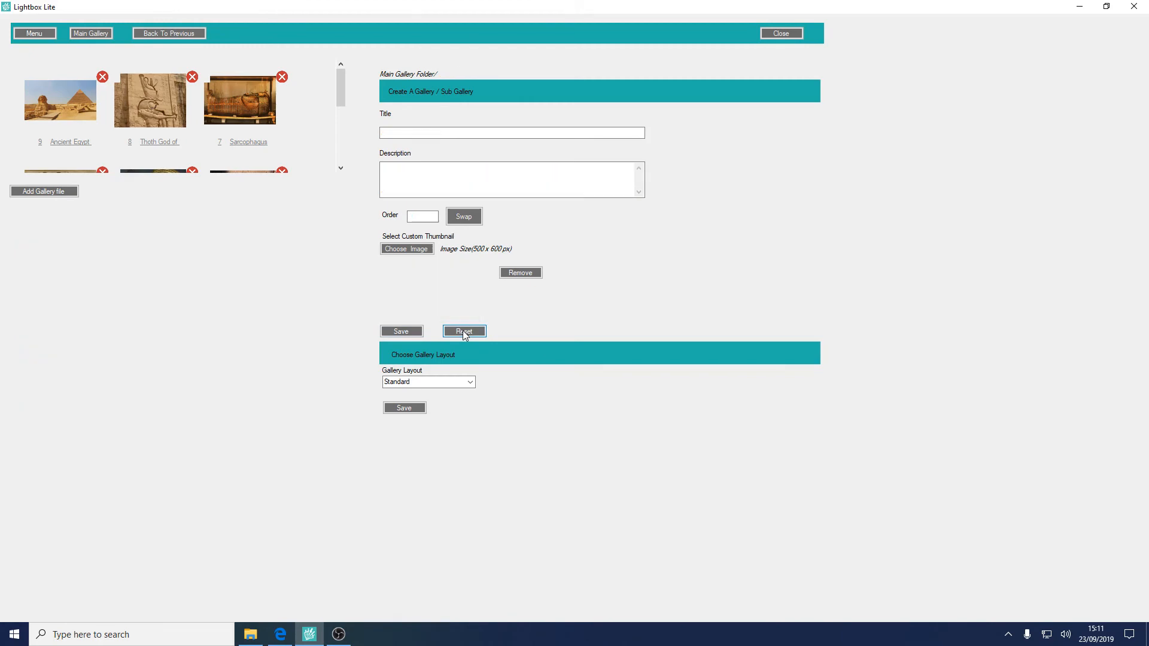
left_click(264, 102)
left_click(72, 190)
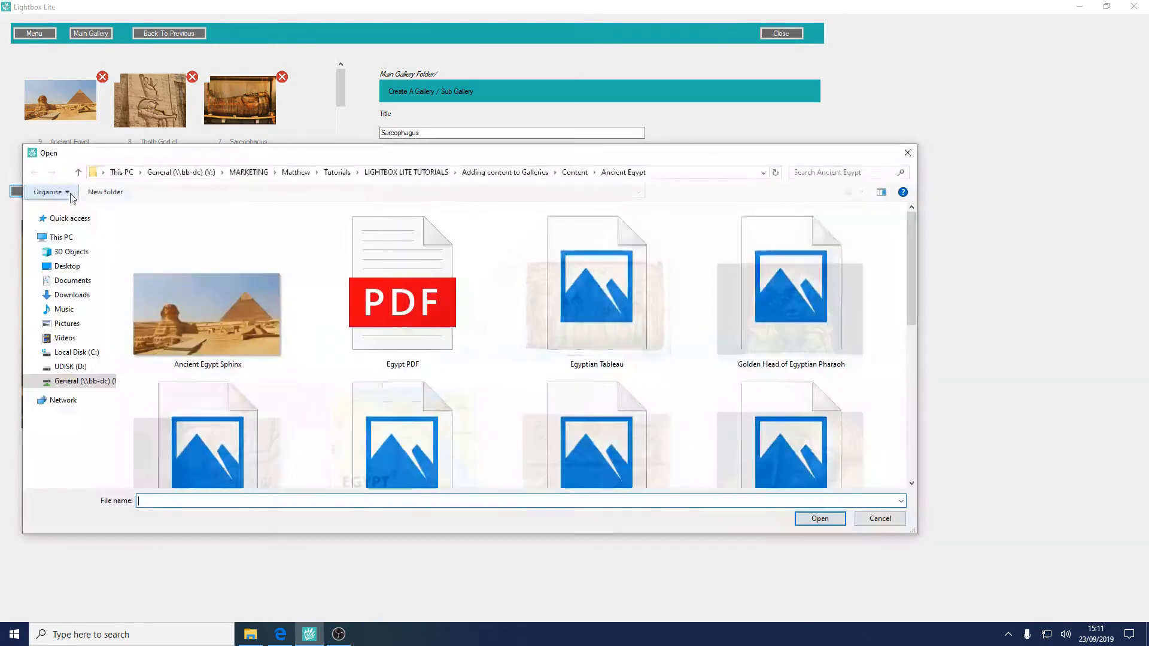
double_click(585, 293)
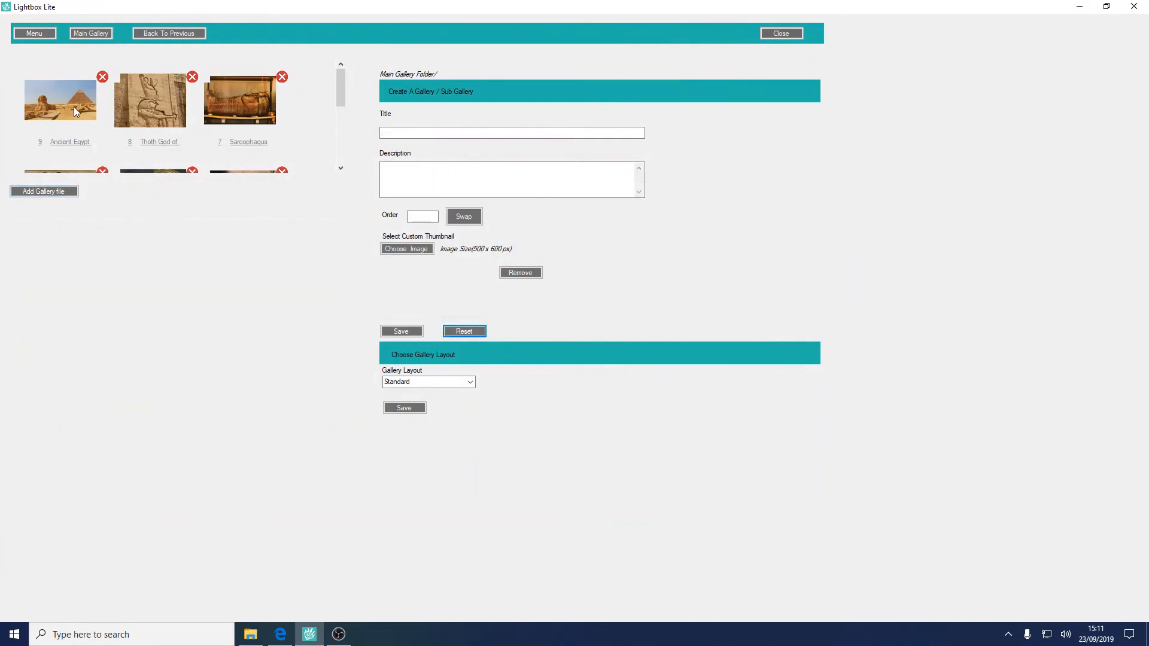
Set the Ancient Egypt Sphinx item's order to 7 and swap its position with the Sarcophagus item
left_click(74, 108)
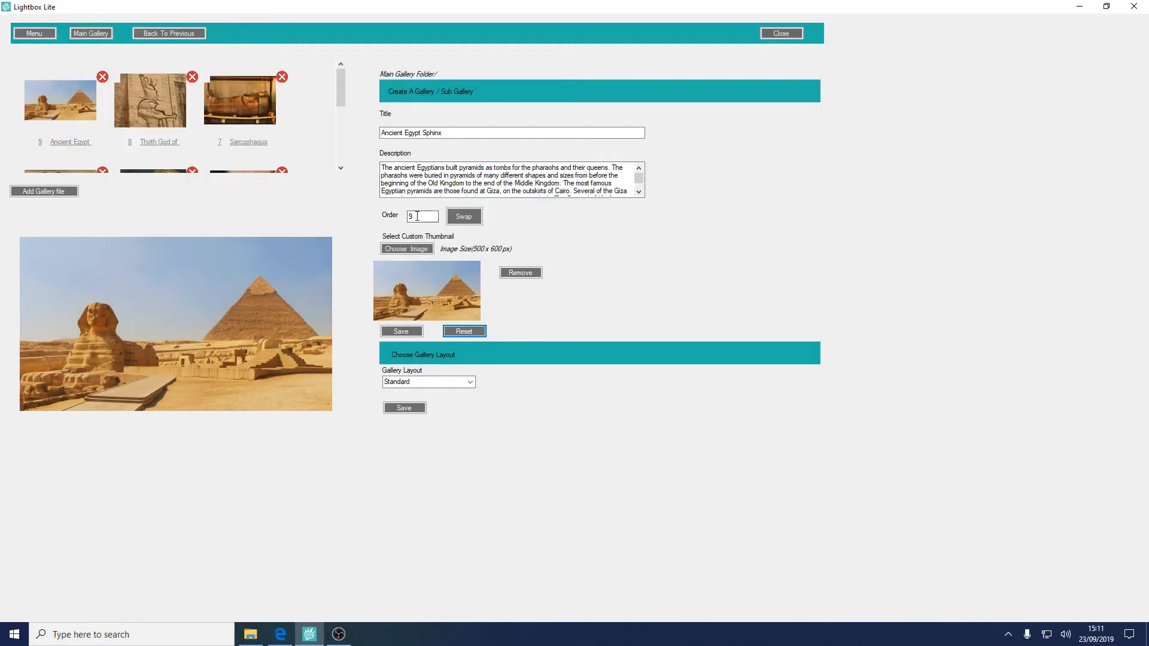
left_click(418, 216)
key("BackSpace")
left_click(472, 222)
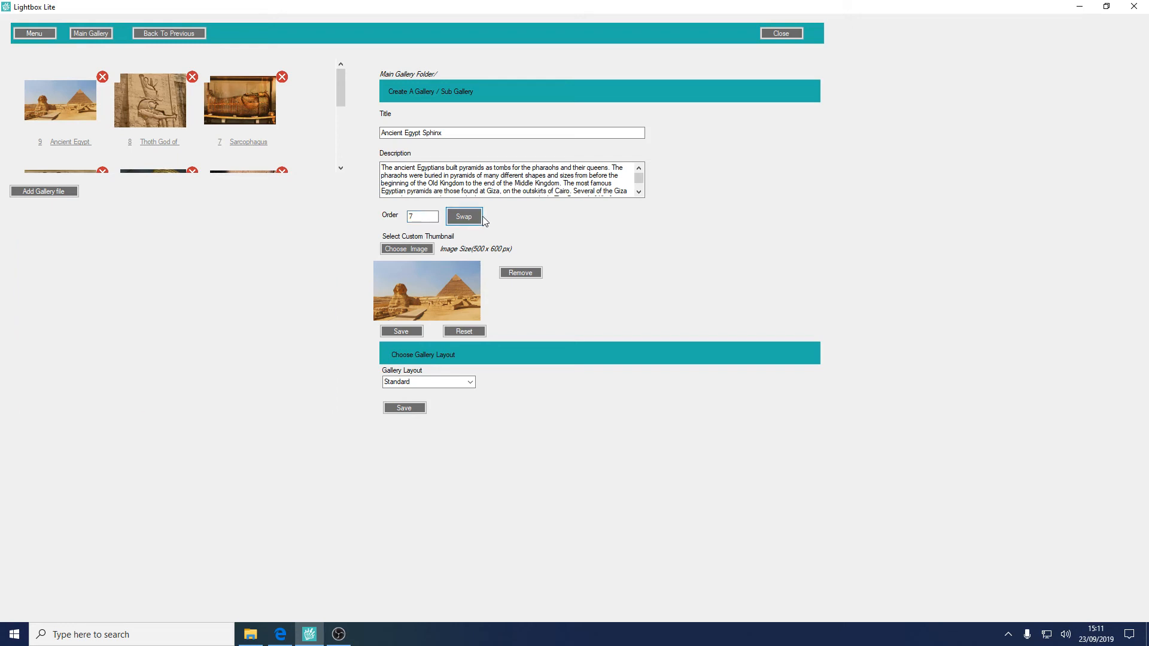
key("Return")
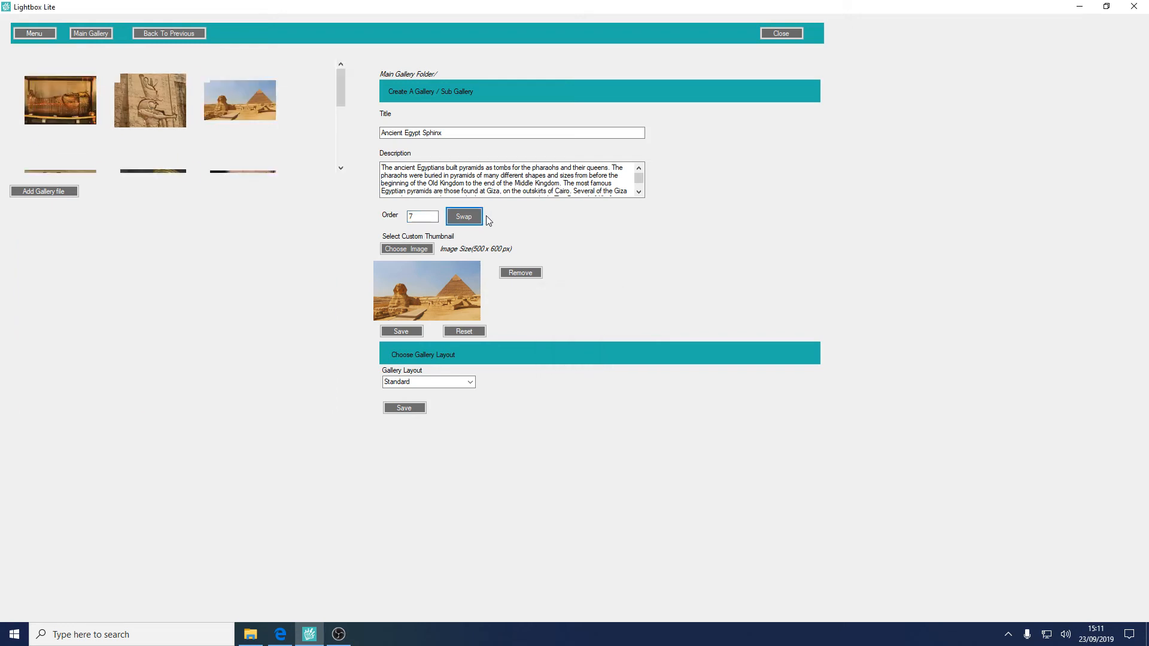